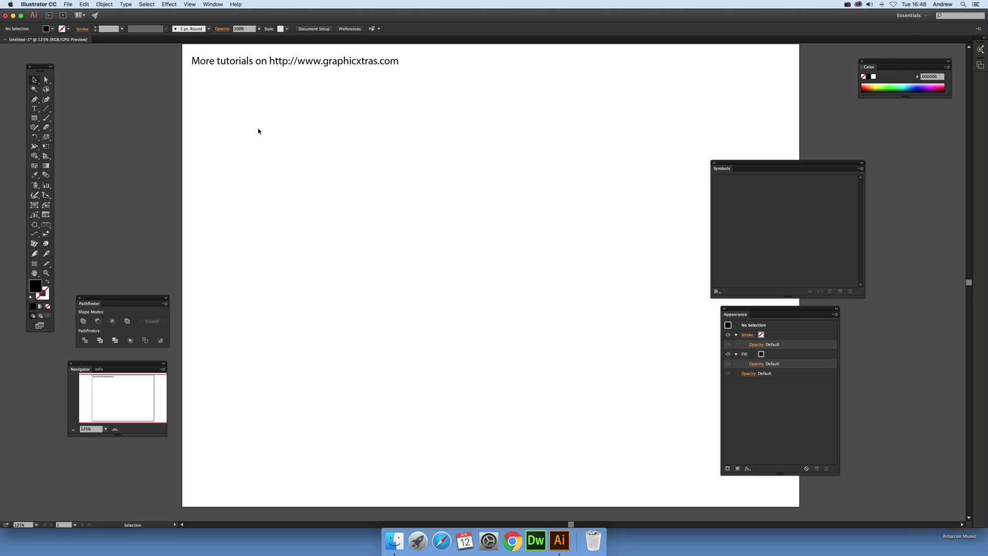
Draw a long, very flat ellipse as a thin tapered line.
left_click_drag(726, 165, 734, 160)
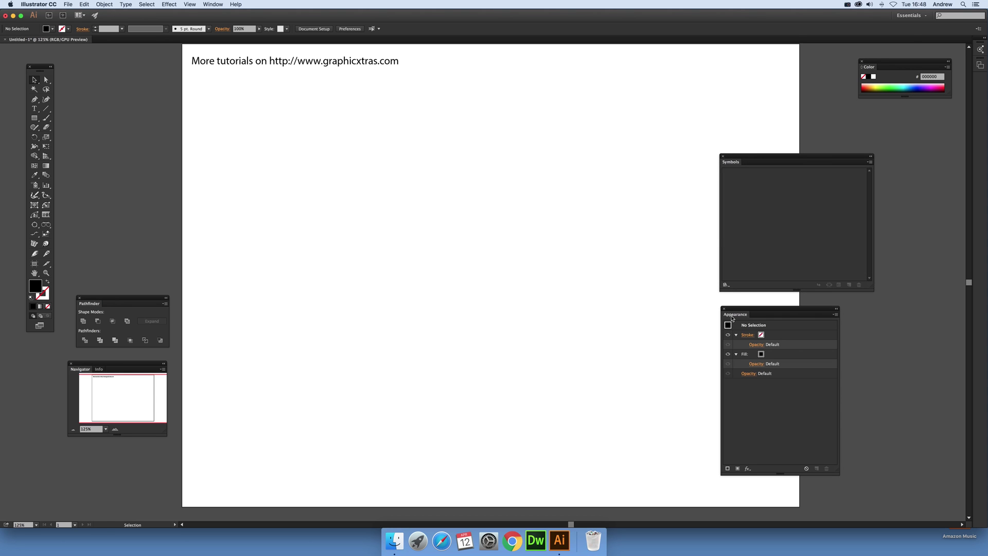
left_click(213, 5)
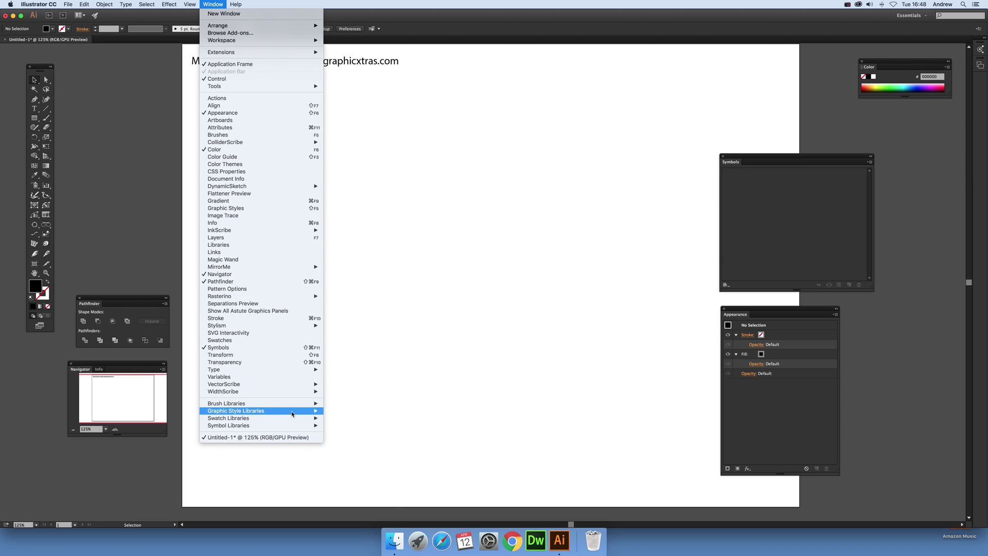
left_click(507, 411)
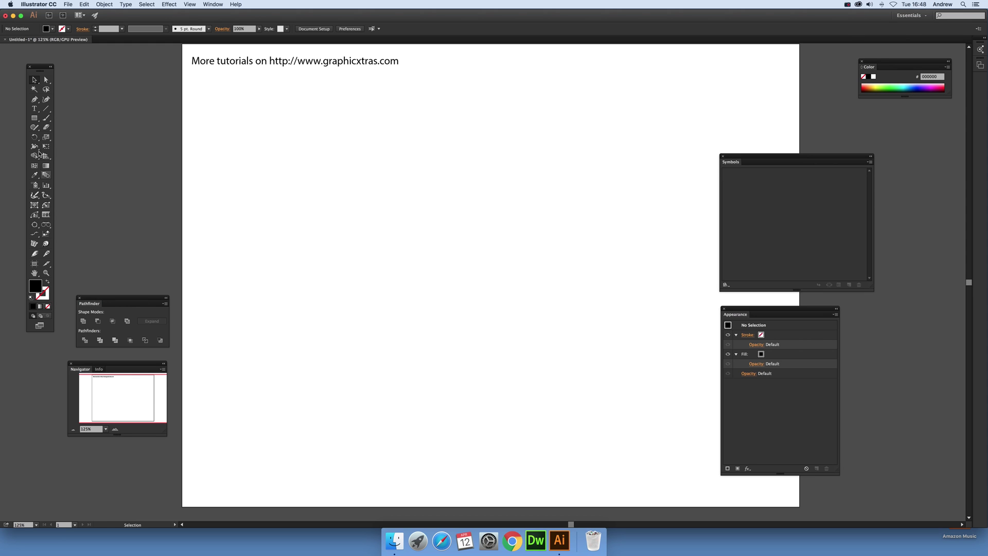
left_click(35, 118)
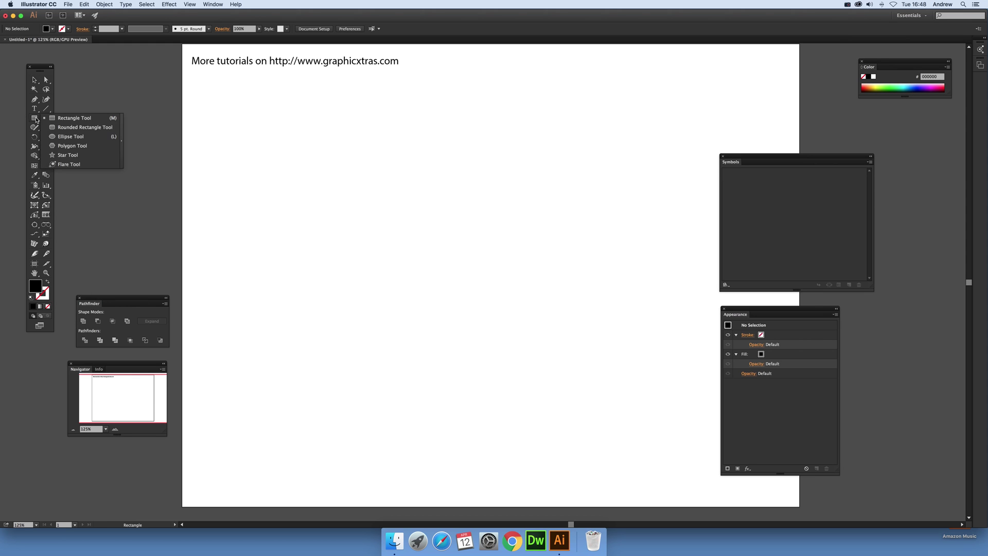
left_click(70, 137)
left_click_drag(295, 202, 425, 208)
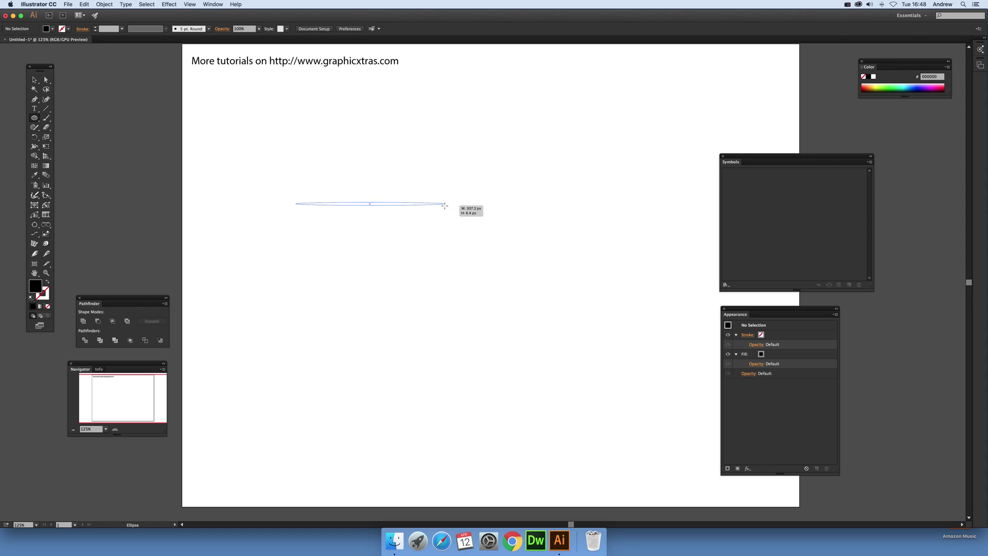
left_click_drag(424, 208, 479, 206)
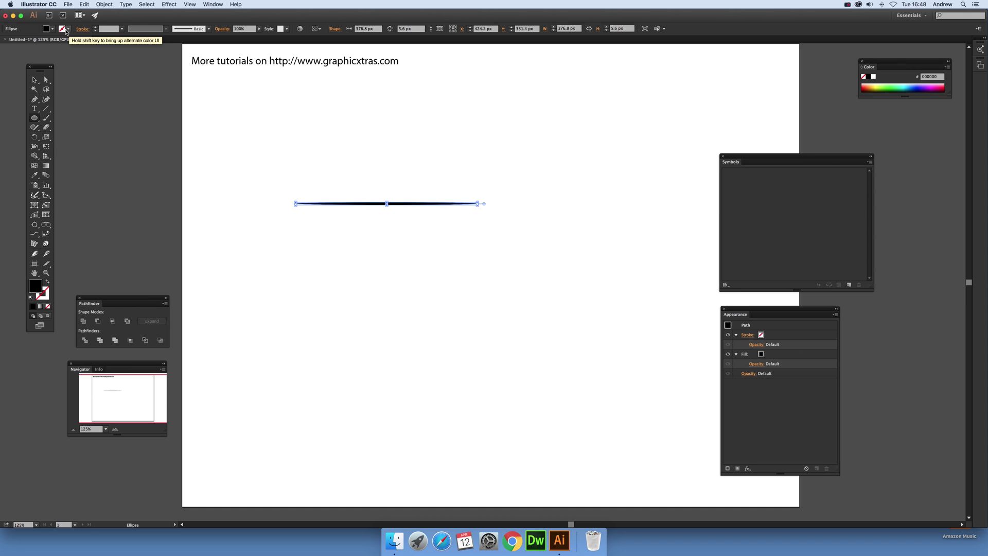
Duplicate the thin line just below the original and shorten the copy.
left_click(35, 80)
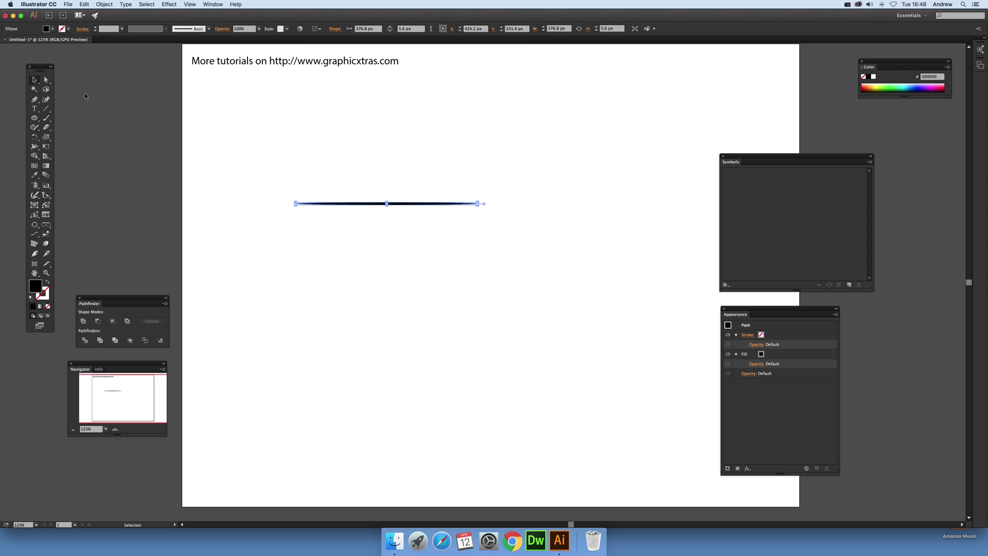
left_click(231, 155)
left_click(340, 205)
left_click_drag(443, 205, 428, 187)
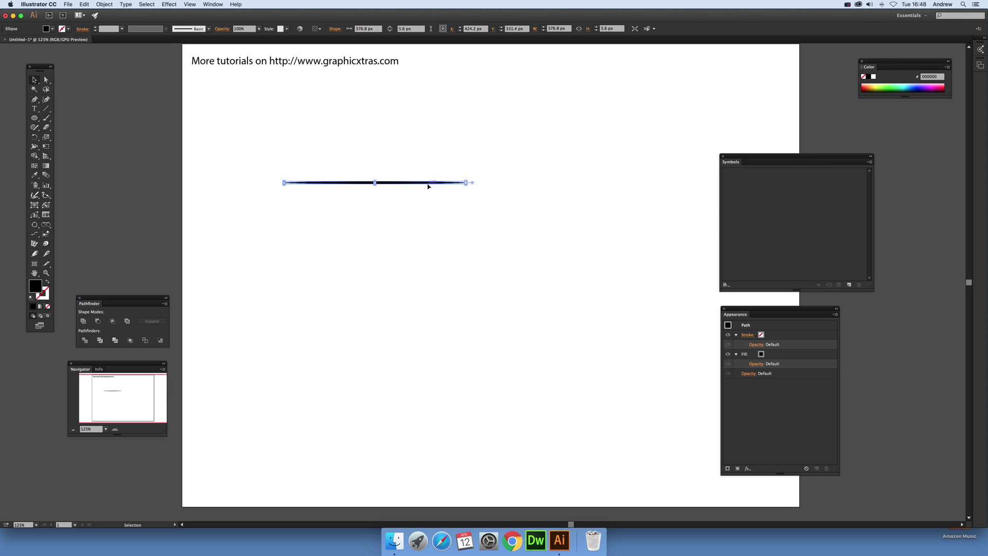
left_click_drag(422, 183, 449, 210)
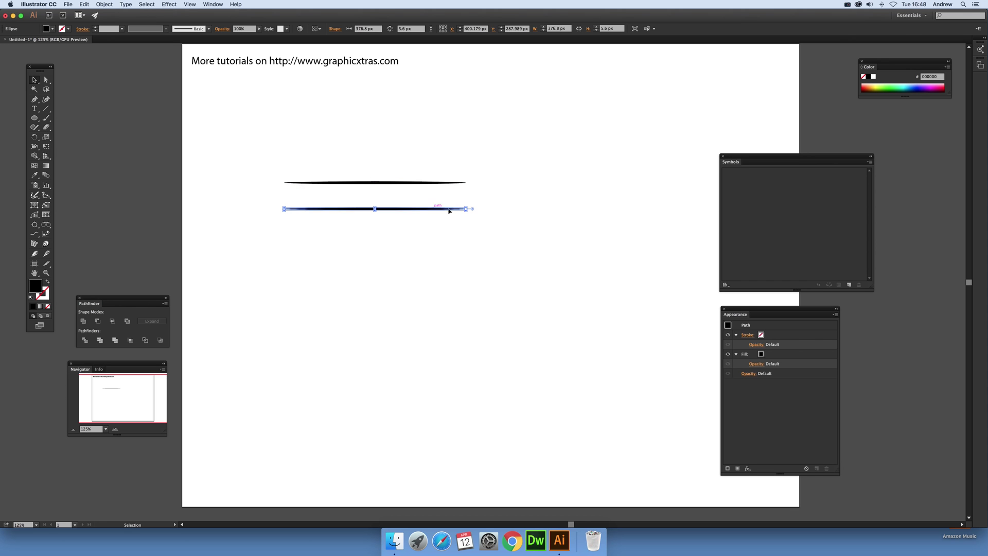
mouse_move(469, 209)
left_mouse_down()
mouse_move(405, 218)
mouse_move(372, 203)
mouse_move(753, 190)
left_mouse_up()
Add the long and short lines to the Symbols panel, then delete both lines.
left_click(383, 232)
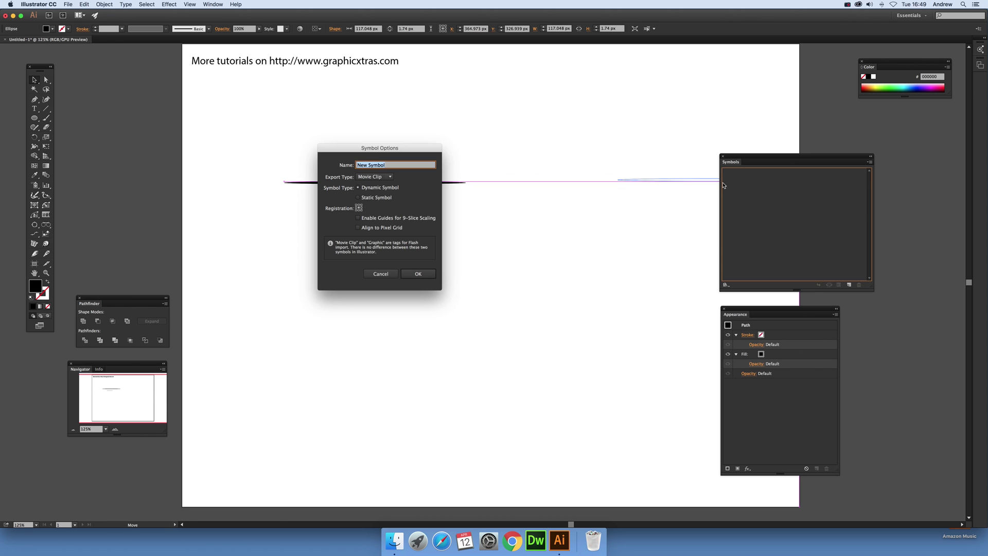
left_click(418, 273)
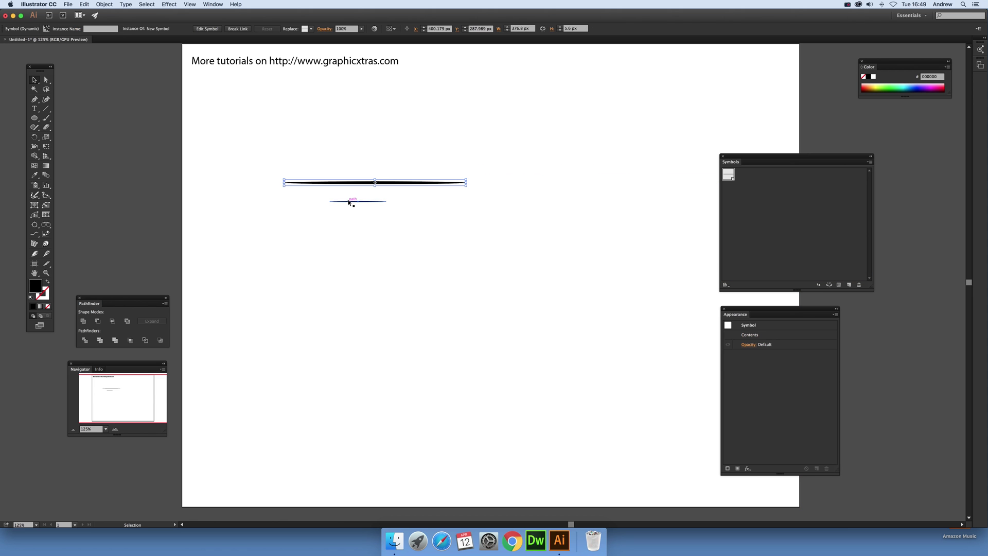
left_click(350, 203)
left_click_drag(370, 201, 748, 203)
left_click(418, 279)
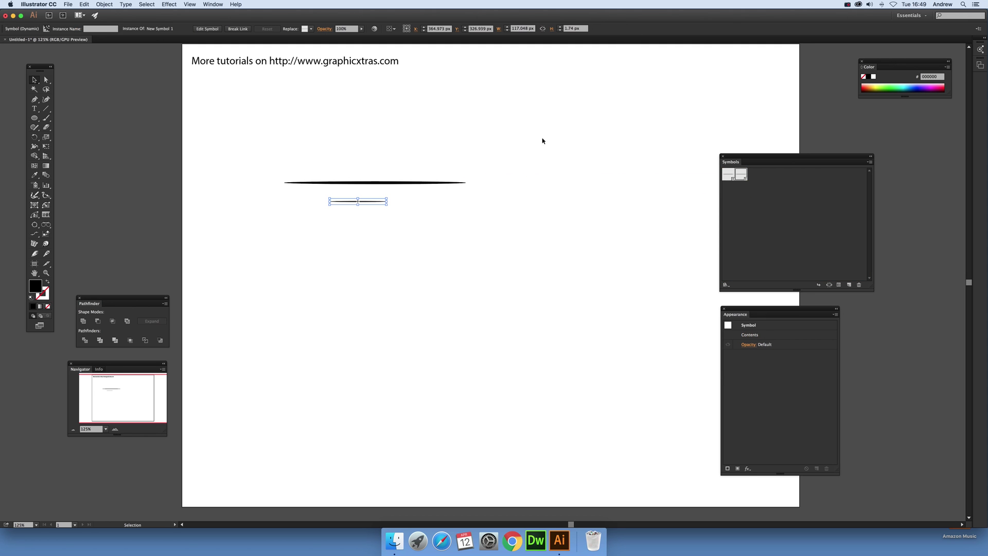
left_click(375, 183, "shift")
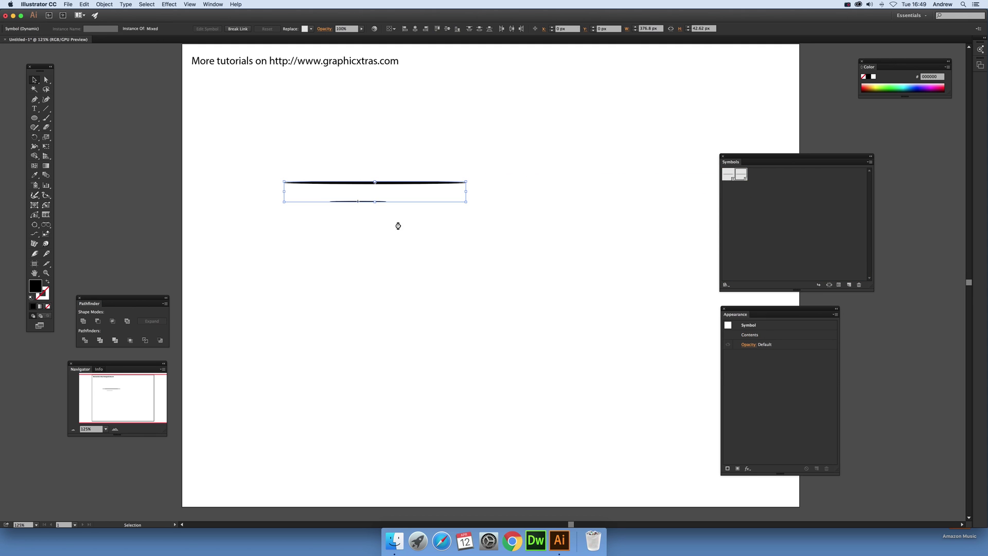
key("Delete")
Draw a large black circle and choose Effect > Stipplism > Symbol Stipple for it.
left_click(35, 118)
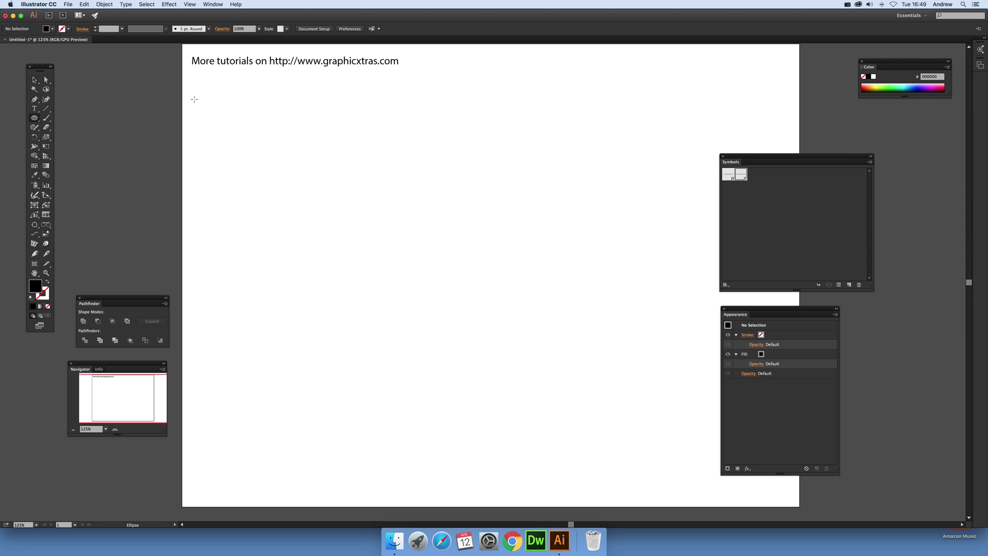
left_click_drag(275, 119, 550, 339)
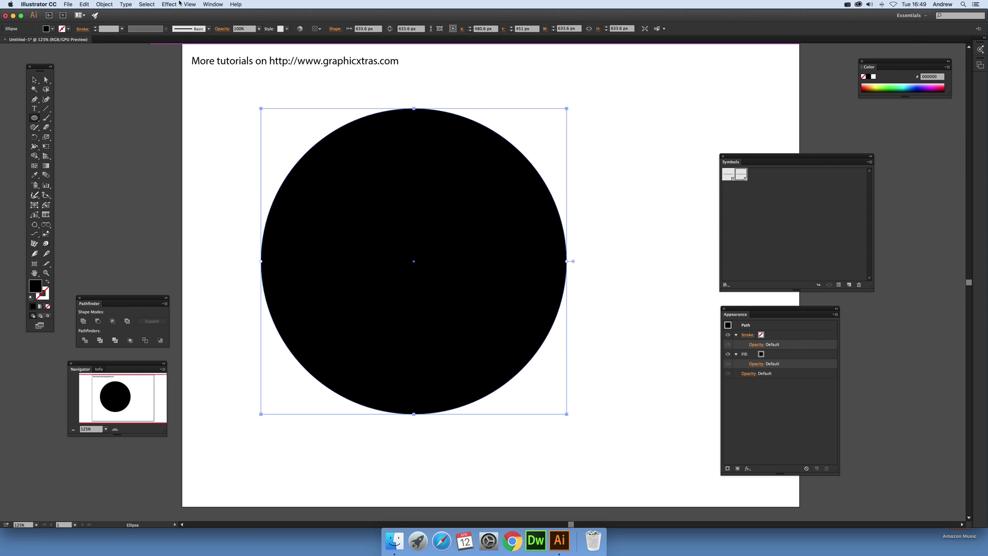
left_click(178, 5)
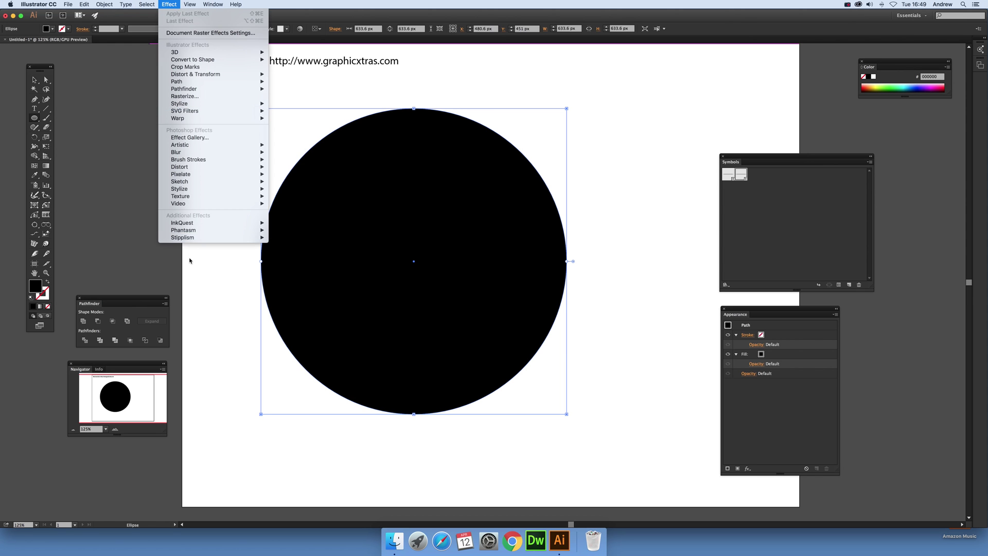
mouse_move(208, 238)
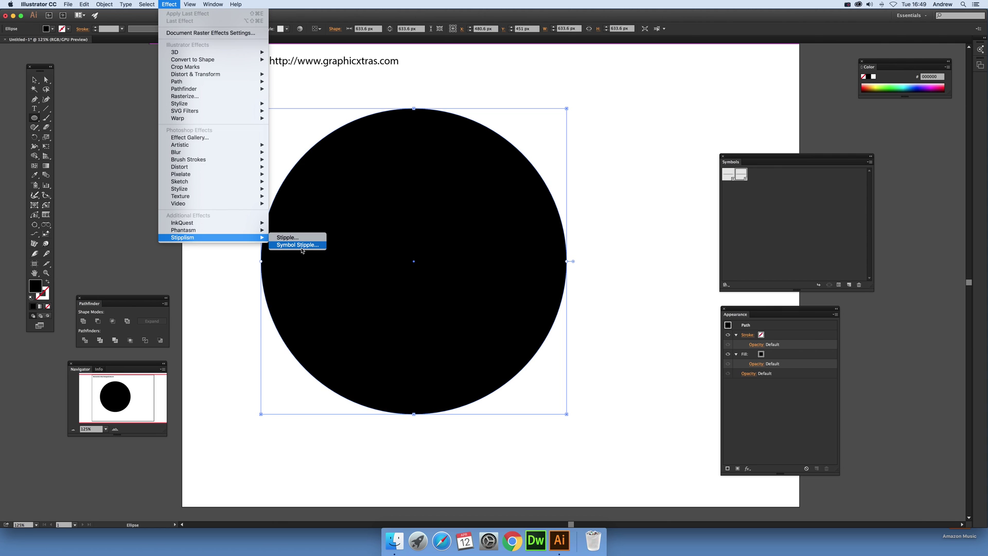
left_click(297, 245)
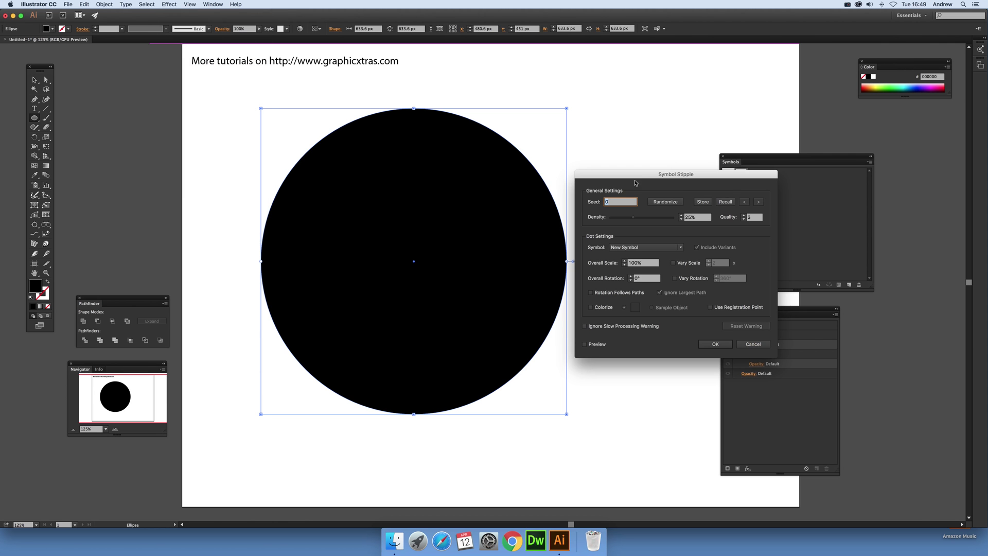
Enable Preview and Rotation Follows Paths, and set Overall Rotation to 90°.
left_click_drag(641, 177, 582, 184)
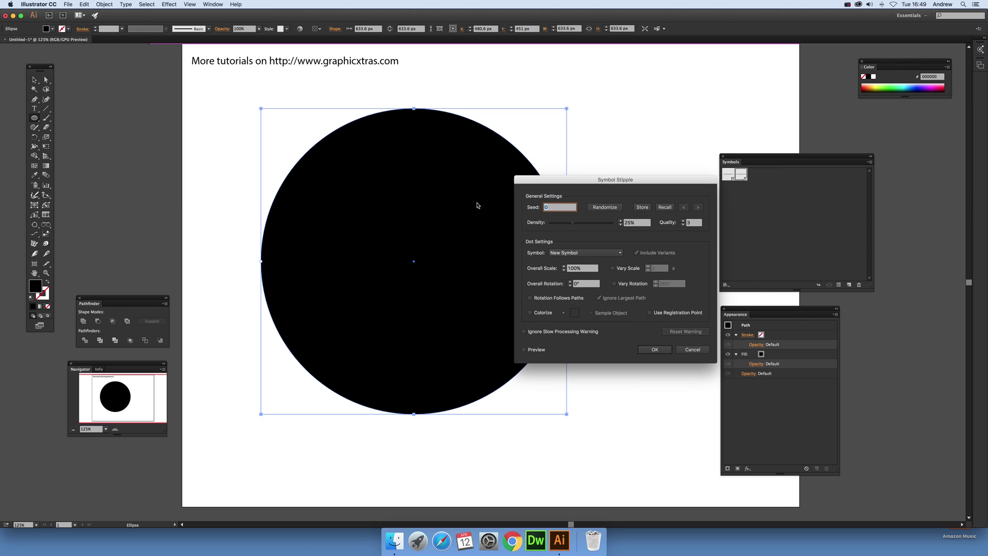
left_click(524, 350)
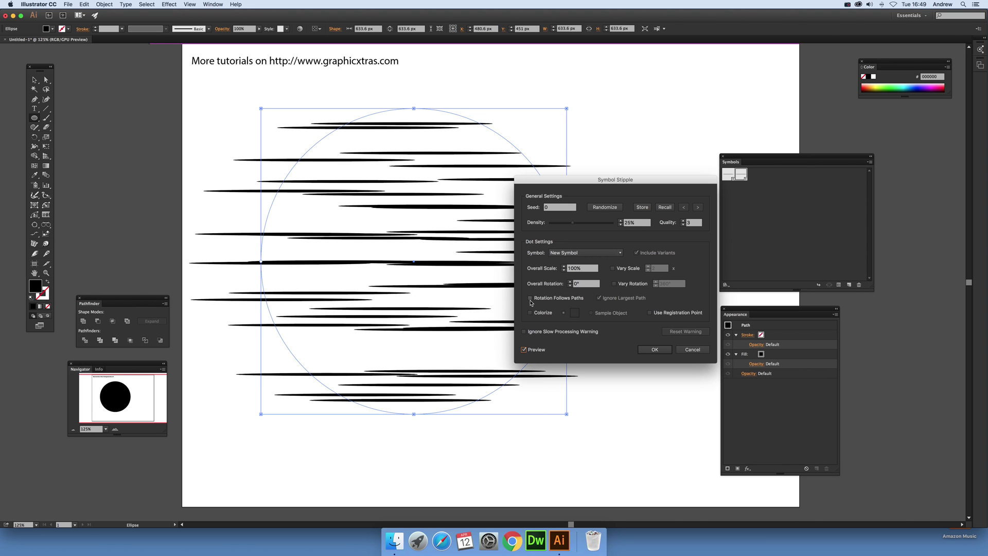
mouse_move(531, 298)
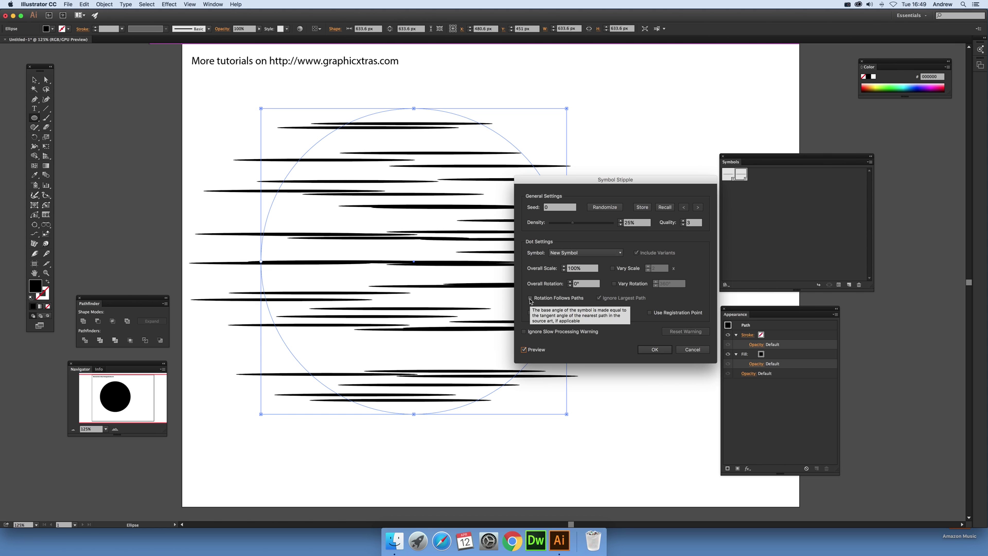
left_click(530, 298)
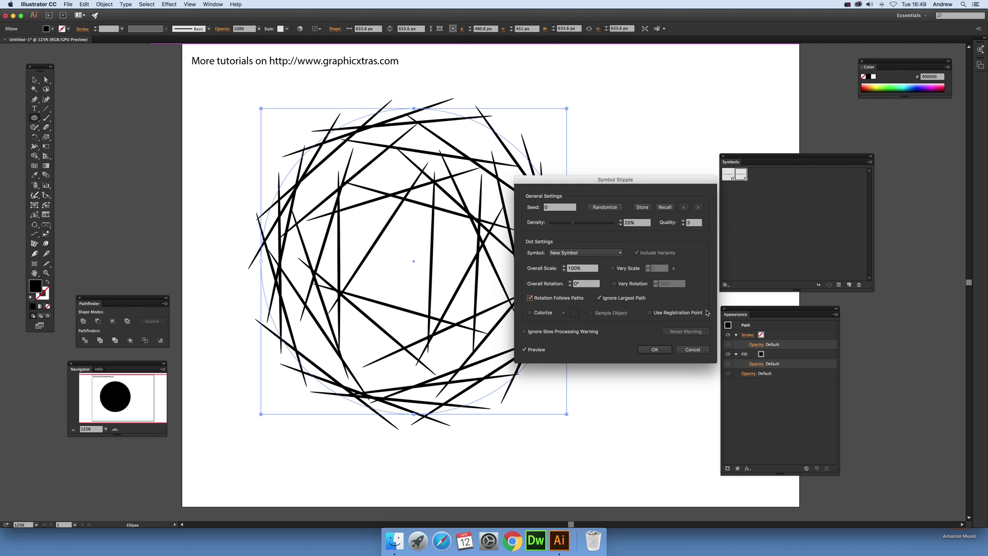
left_click(583, 284)
type("90")
key("Tab")
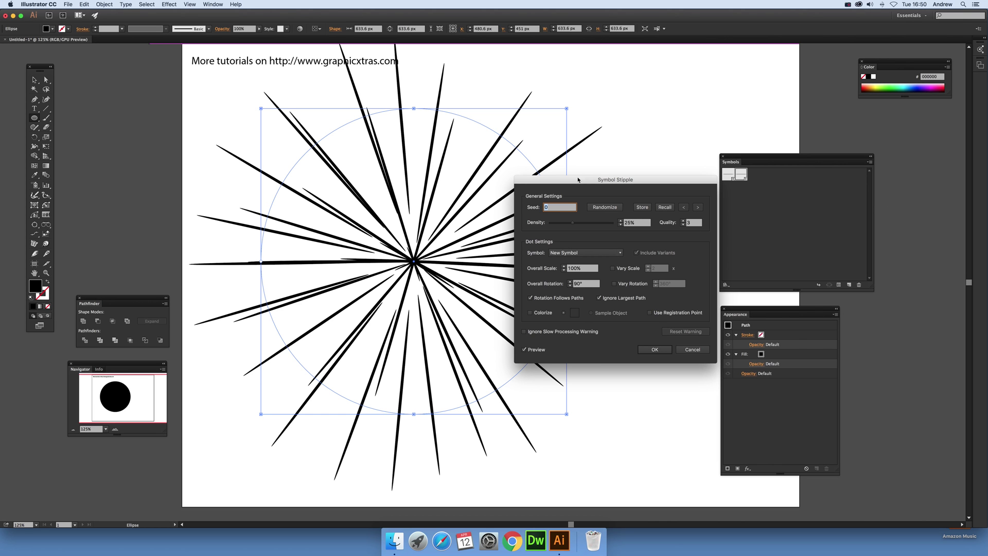
Stipple with the New Symbol 1 line and make the lines much denser.
left_click_drag(578, 179, 670, 179)
left_click(672, 253)
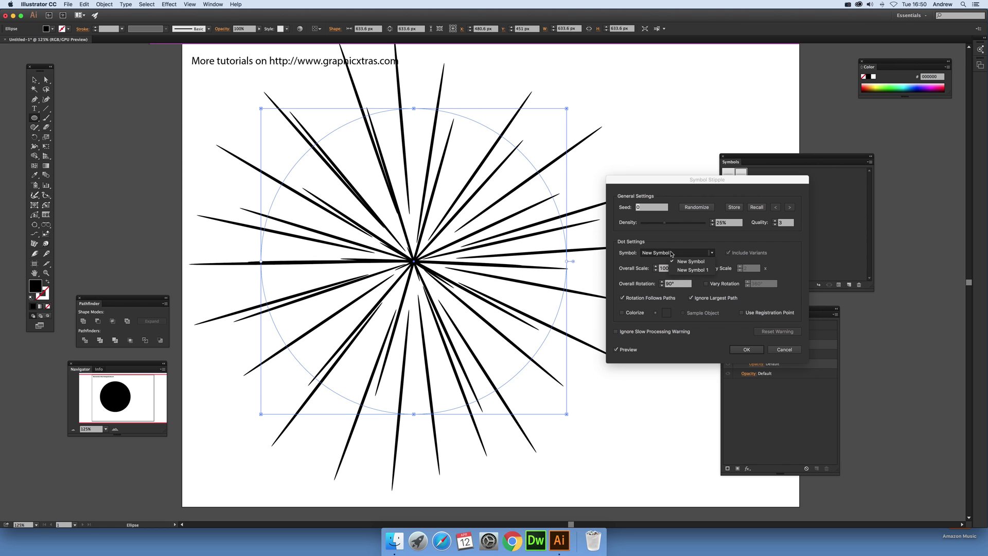
left_click(690, 270)
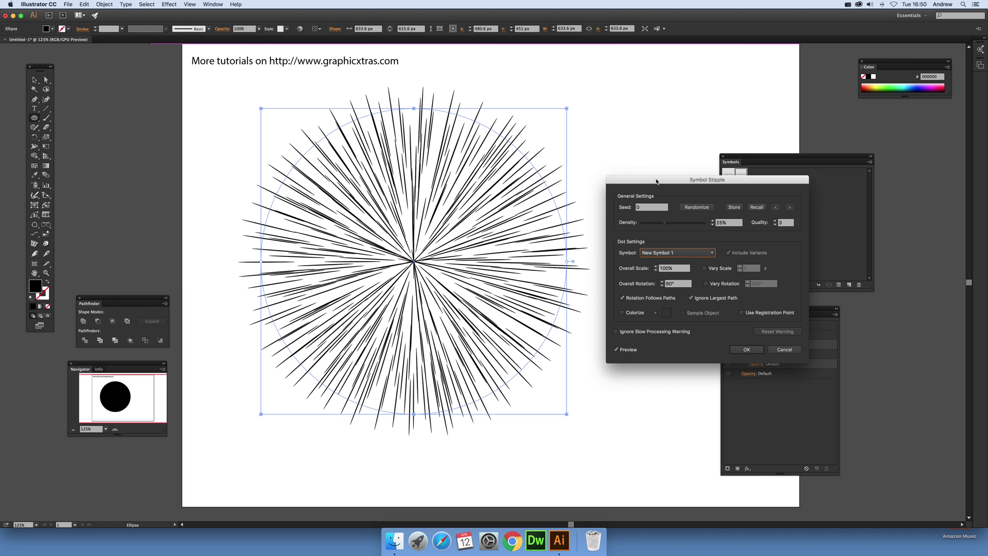
left_click_drag(658, 182, 637, 178)
left_click_drag(649, 220, 670, 221)
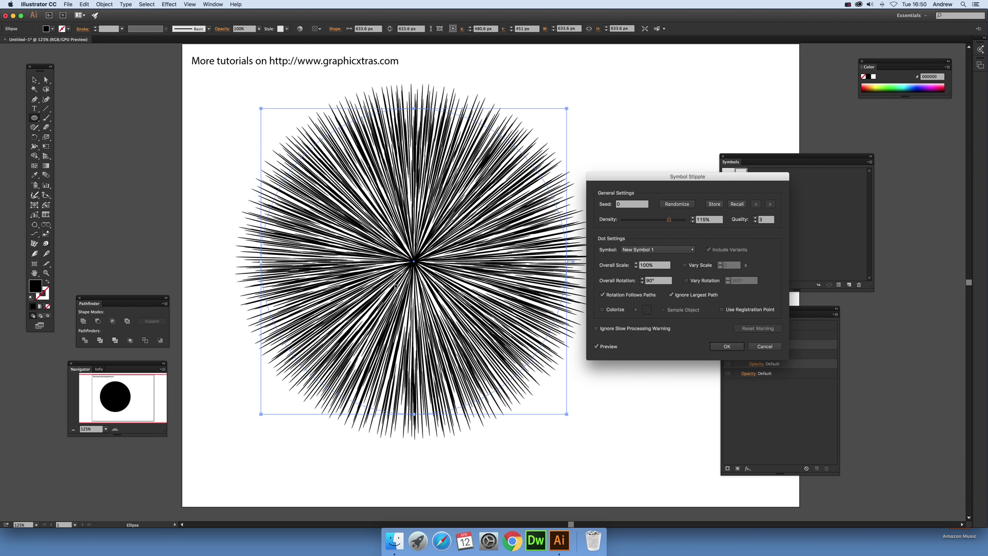
Set overall scale to 50%, vary the line lengths, and apply the effect.
double_click(647, 266)
type("50")
key("Tab")
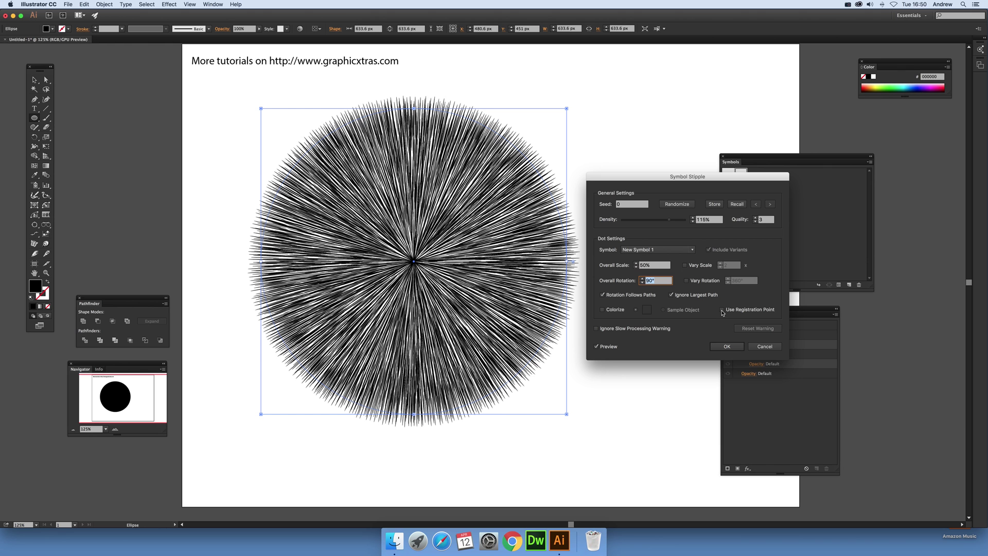
key("Tab")
left_click(686, 265)
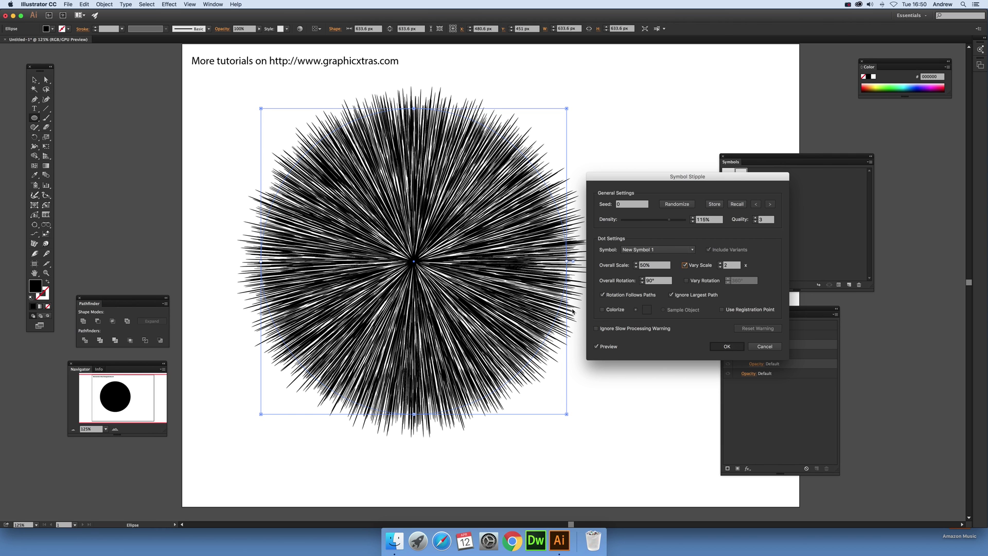
key("Return")
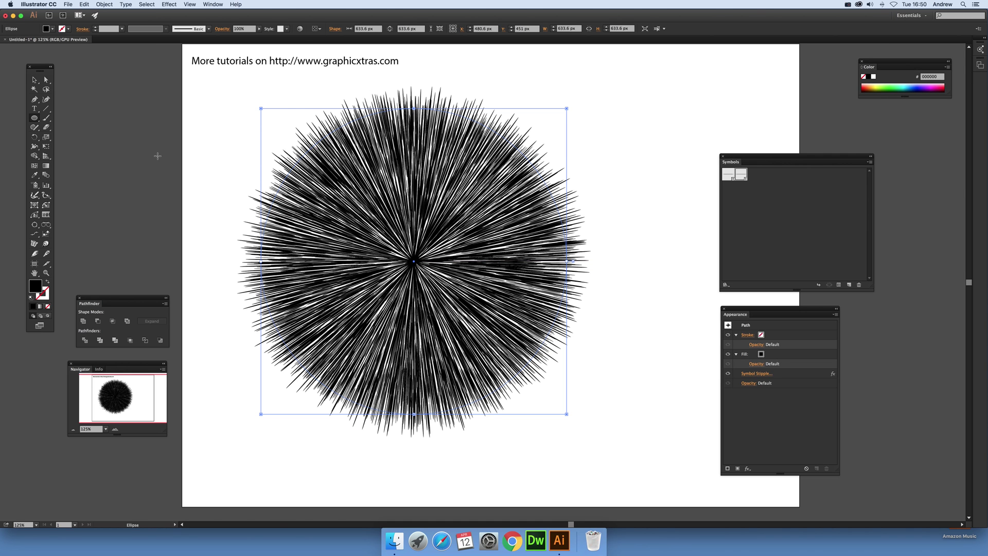
Nudge the starburst right and down, then reopen its Symbol Stipple settings.
left_click(35, 80)
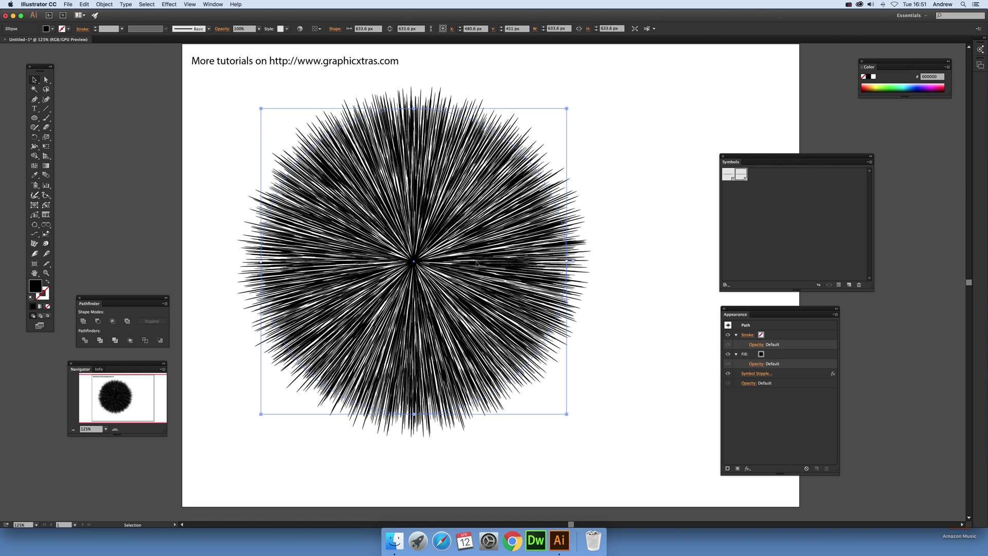
left_click_drag(479, 255, 533, 266)
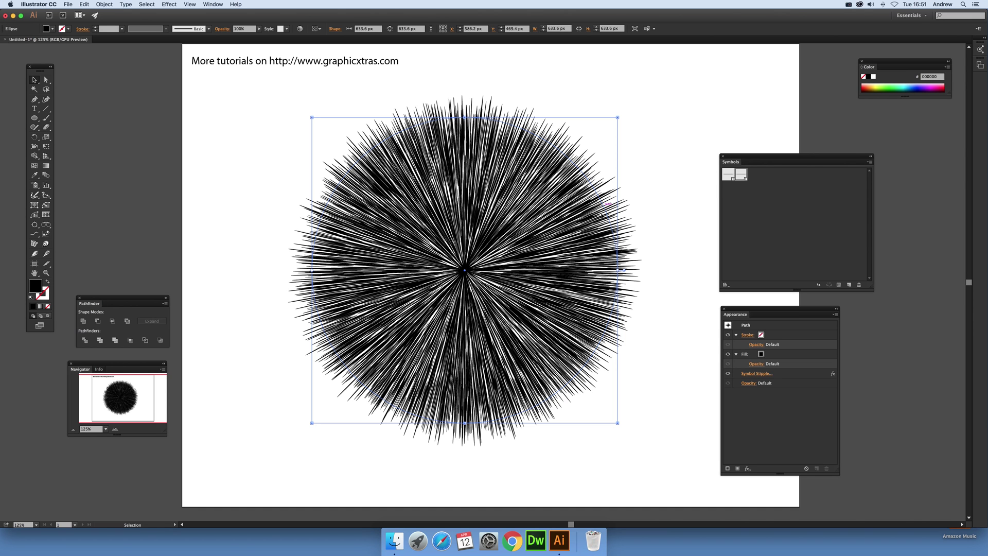
mouse_move(742, 315)
left_mouse_down()
mouse_move(715, 307)
mouse_move(711, 317)
left_mouse_up()
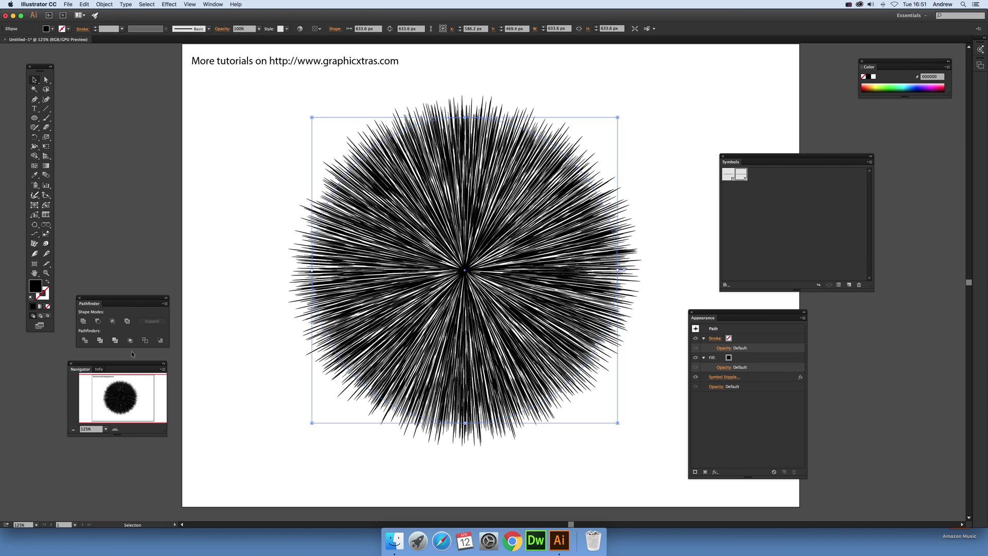
left_click(104, 5)
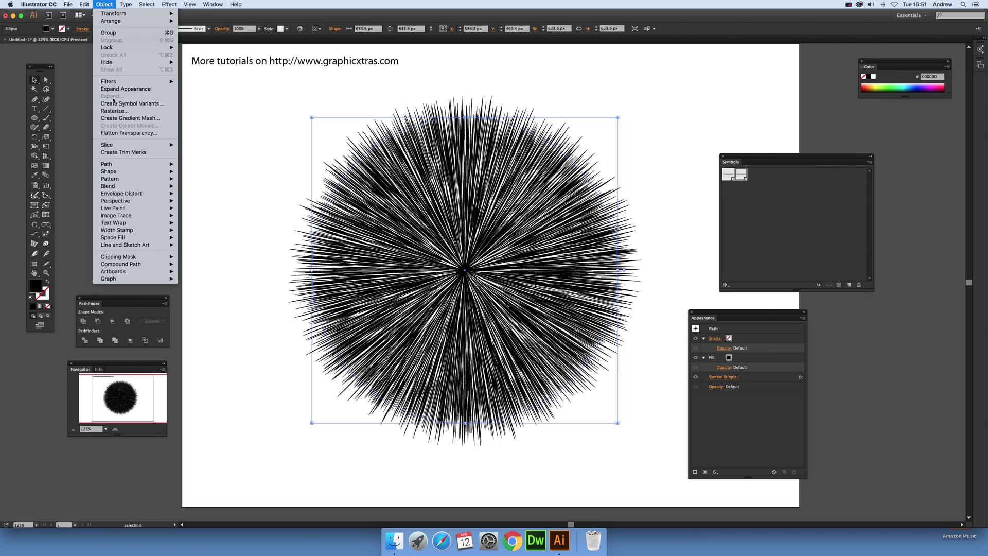
key("Escape")
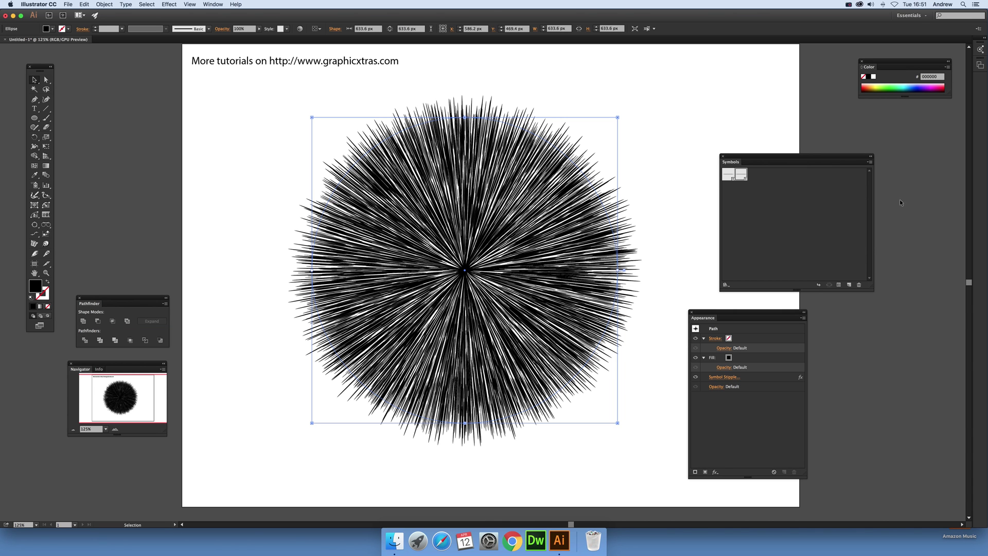
left_click(728, 378)
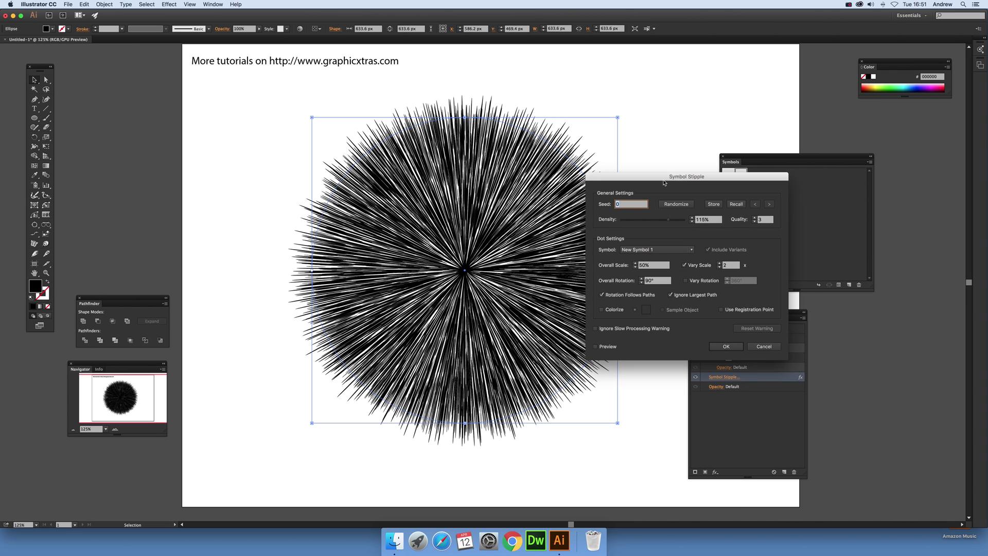
Change the stipple to 35% density, 80% overall scale and Vary Scale 6, then apply.
left_click_drag(664, 184, 624, 166)
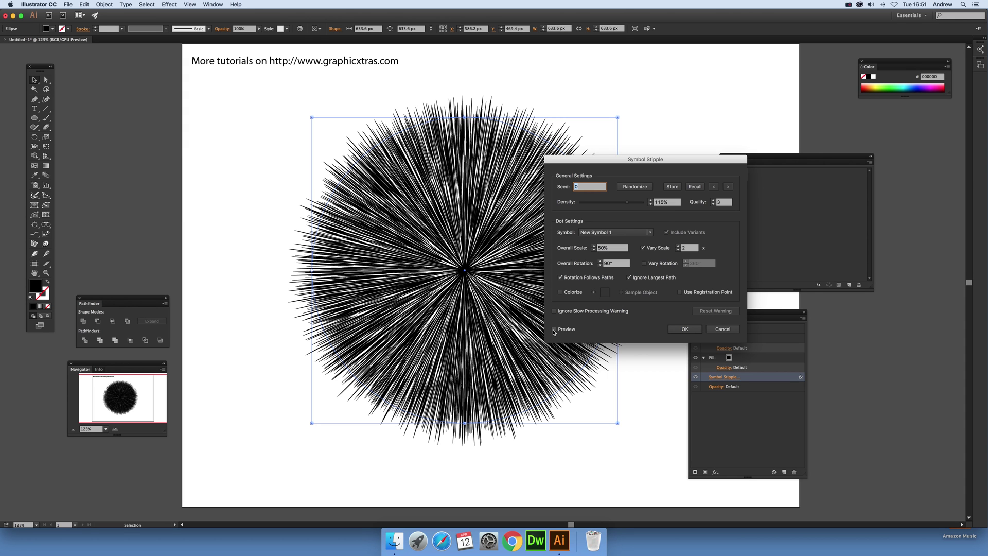
double_click(662, 202)
type("35")
key("Tab")
key("Tab")
key("Tab")
type("80")
key("Tab")
left_click(554, 329)
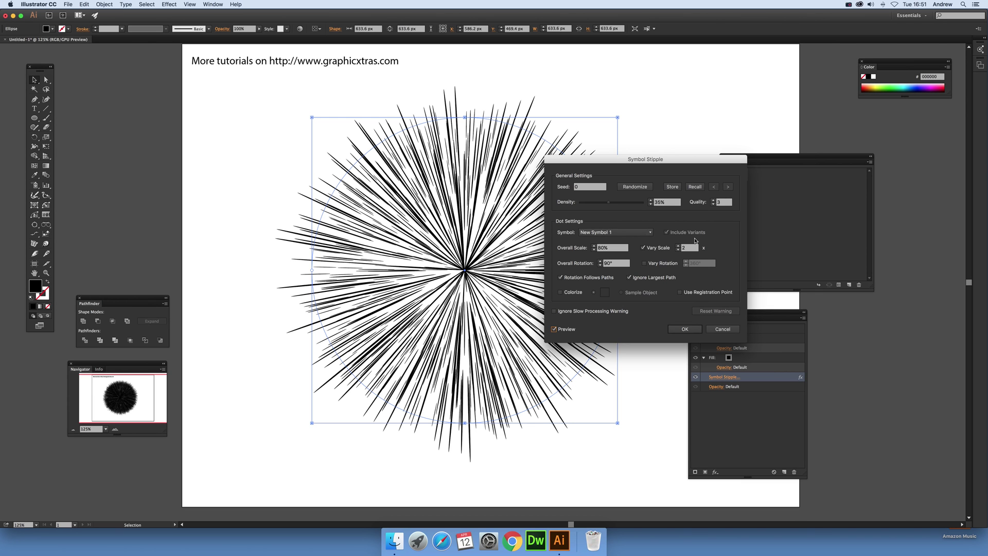
left_click(682, 247)
key("Tab")
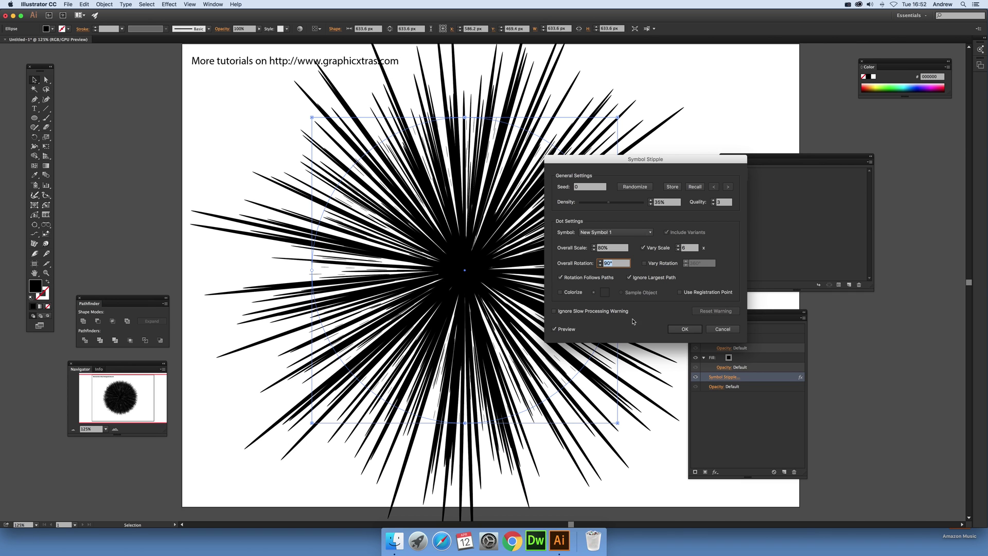
left_click(686, 329)
Delete the starburst and draw a large circle with a smaller circle inside.
key("Delete")
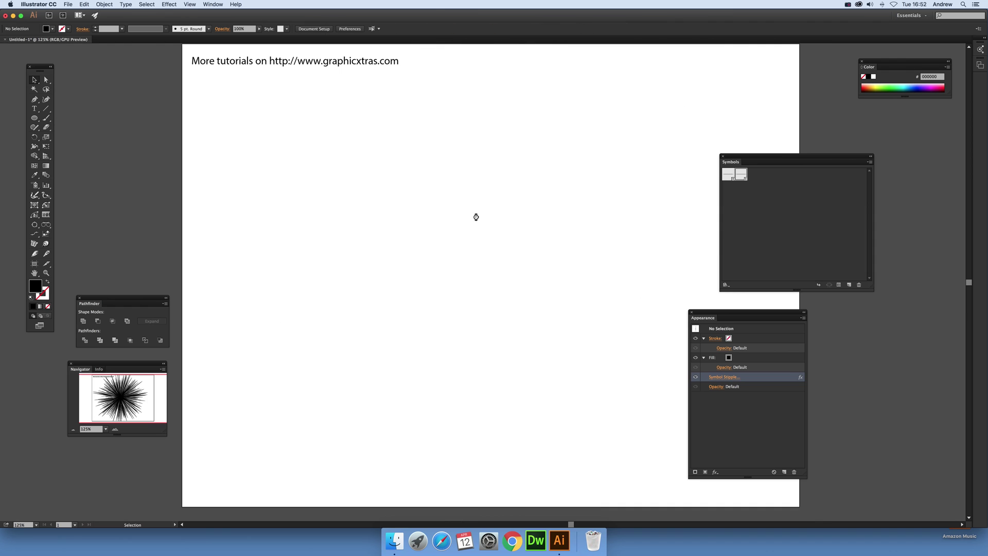
left_click(35, 118)
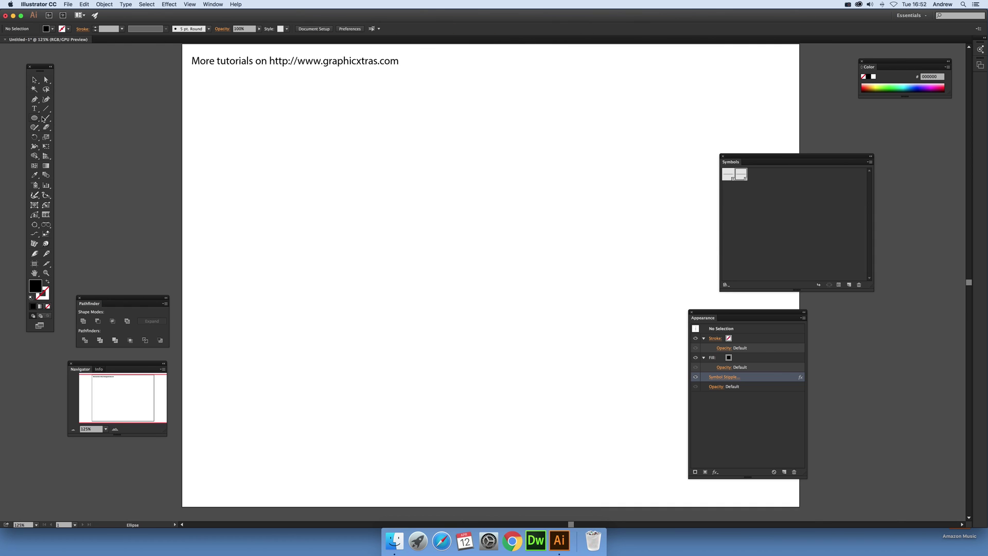
mouse_move(293, 139)
left_mouse_down()
mouse_move(573, 407)
mouse_move(610, 460)
left_mouse_up()
left_click_drag(392, 232, 525, 378)
Centre-align both circles and subtract the small one with Minus Front.
left_click(36, 79)
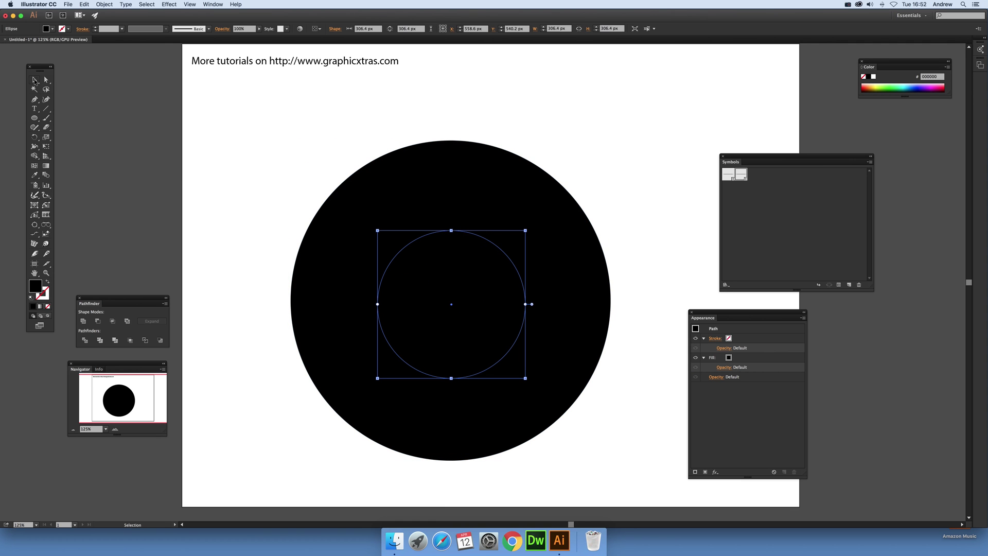
key("super+a")
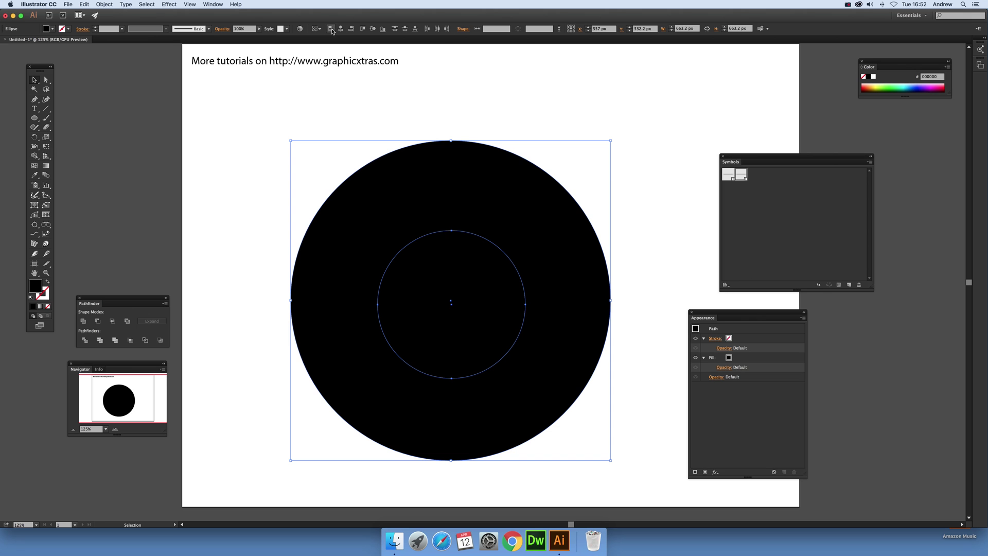
left_click(341, 29)
left_click(374, 29)
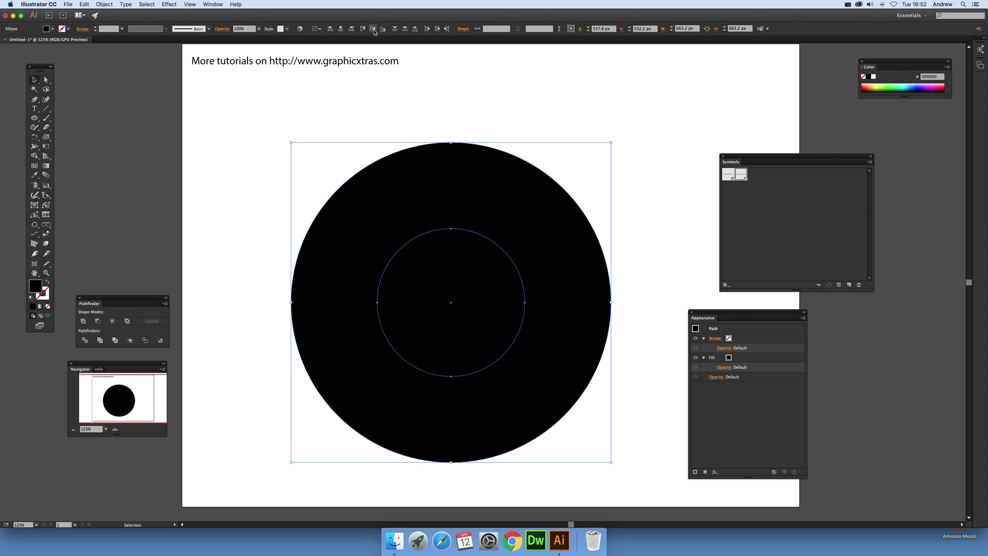
left_click(98, 321)
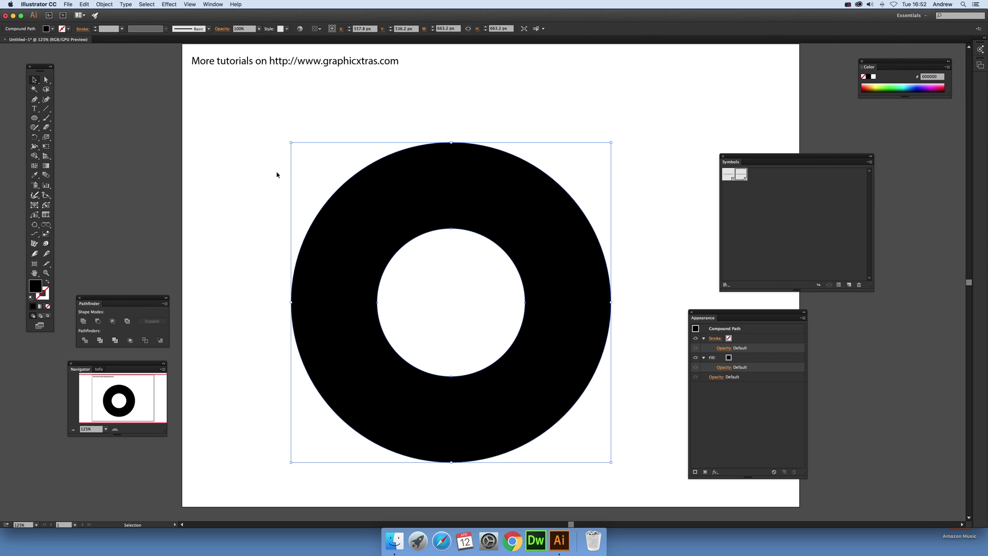
Stipple the ring with 90° rotation, paths-following strokes and about 87% density.
left_click(170, 4)
mouse_move(183, 237)
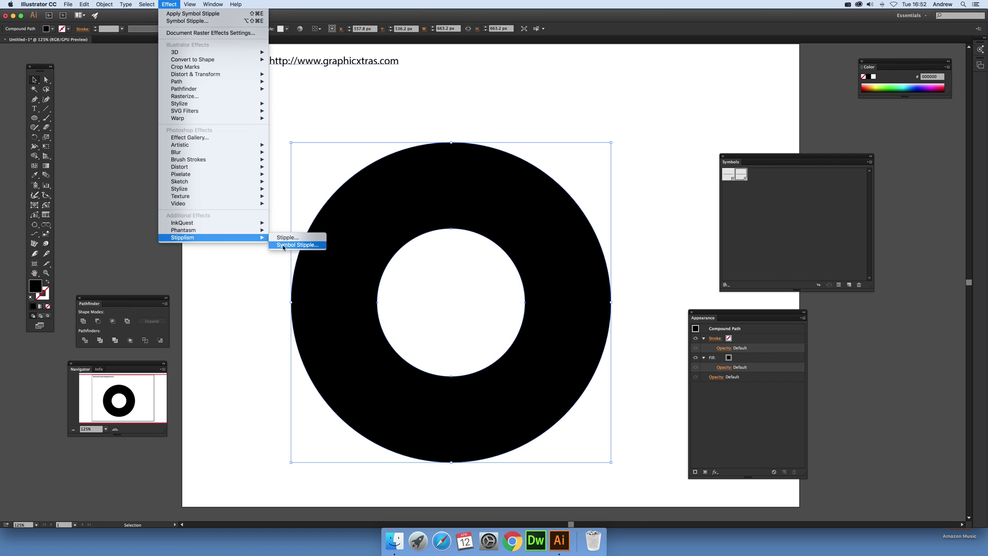
left_click(298, 245)
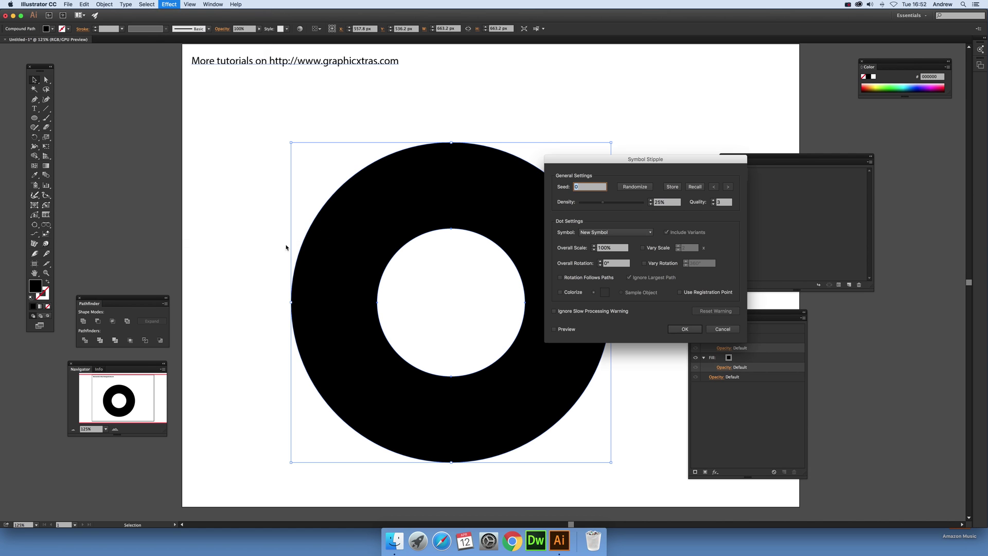
left_click_drag(602, 160, 641, 130)
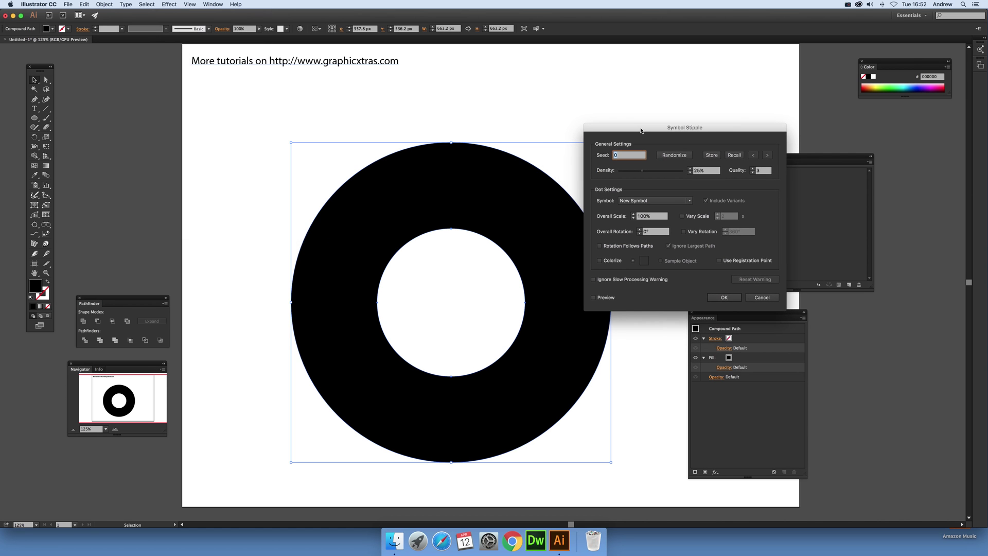
left_click(594, 298)
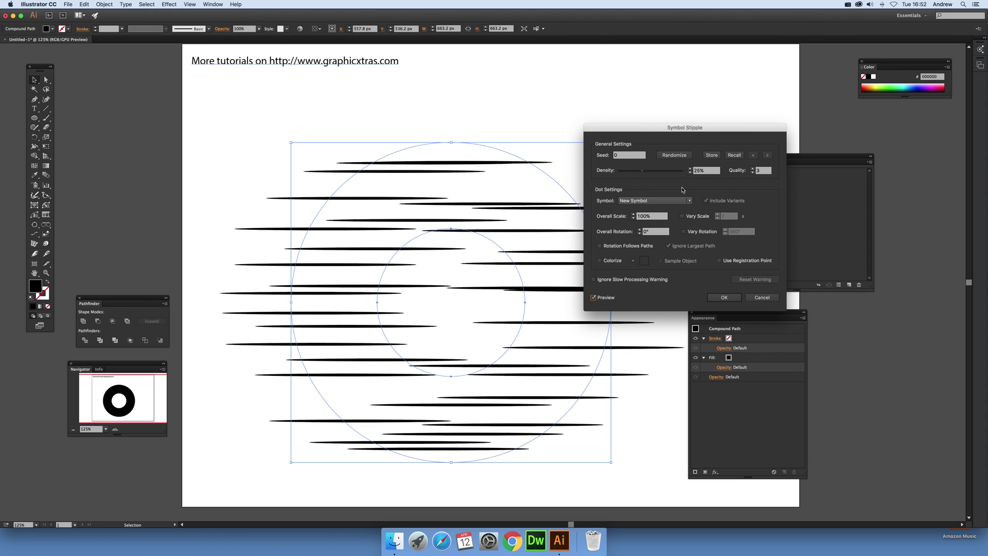
left_click(648, 231)
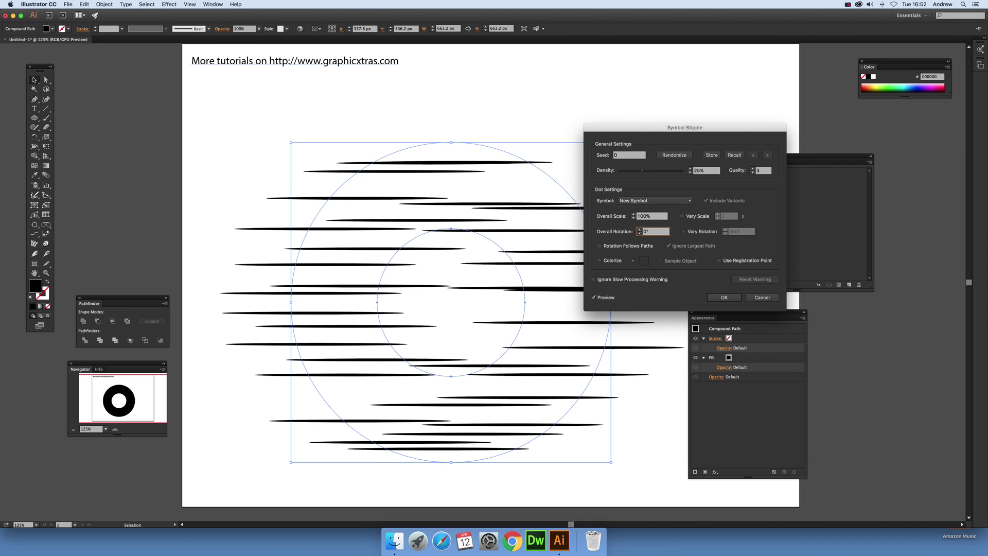
type("90")
key("Tab")
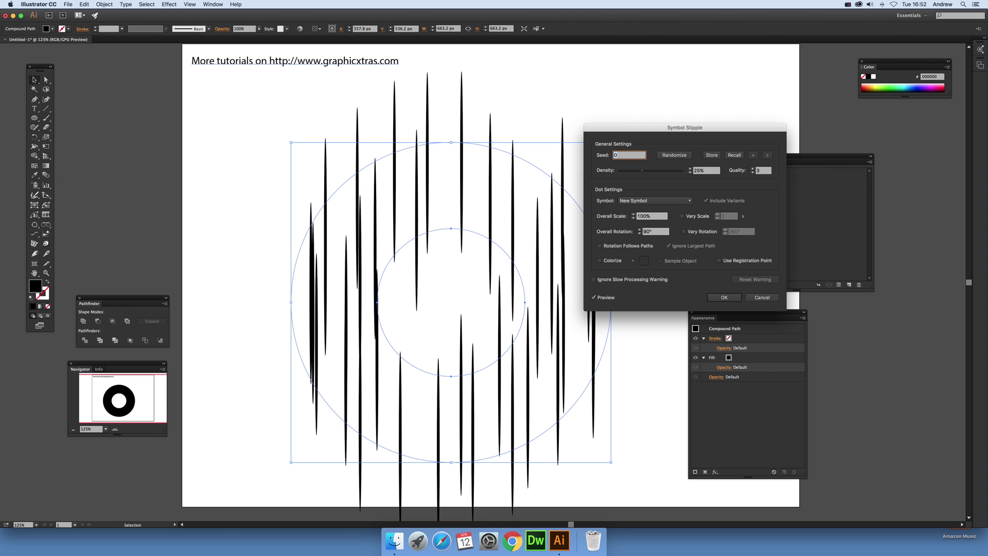
left_click(600, 245)
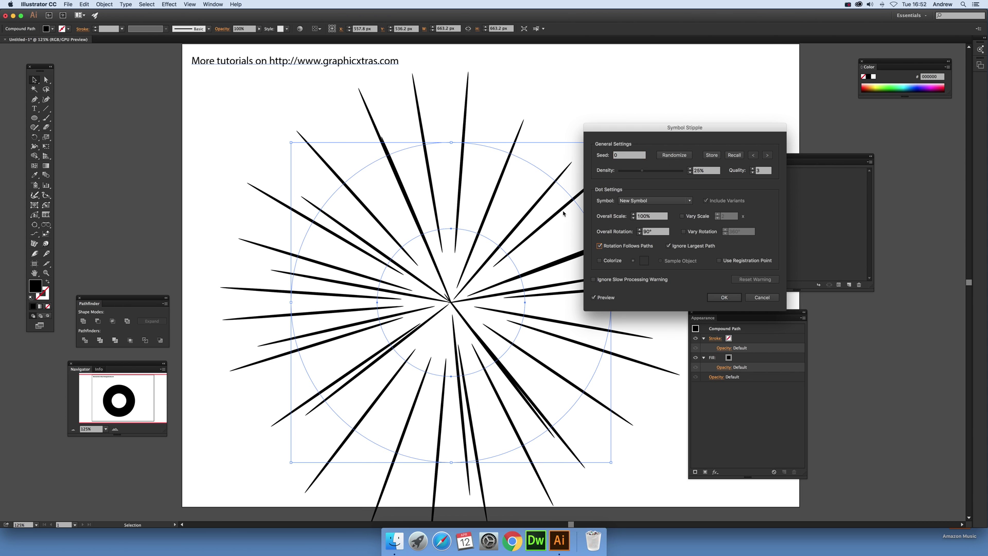
left_click_drag(643, 171, 665, 171)
Press Randomize repeatedly until a preferred spike arrangement appears.
left_click(675, 155)
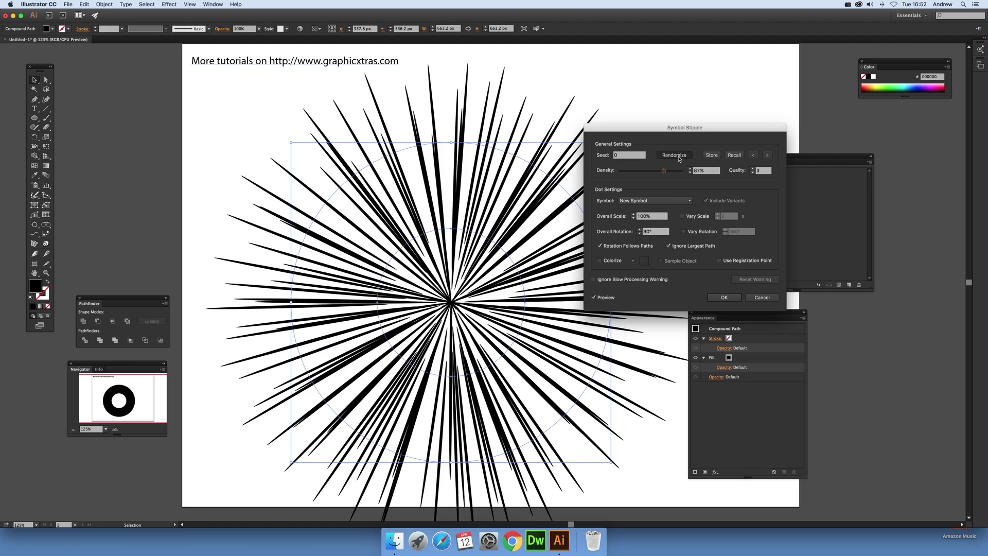
left_click(674, 155)
left_click(674, 155)
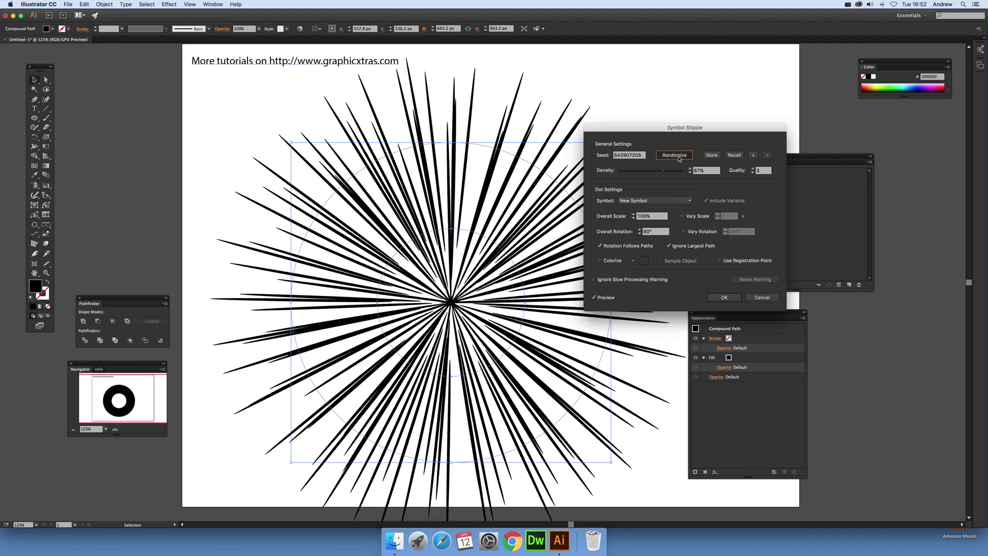
left_click(674, 155)
left_click(675, 155)
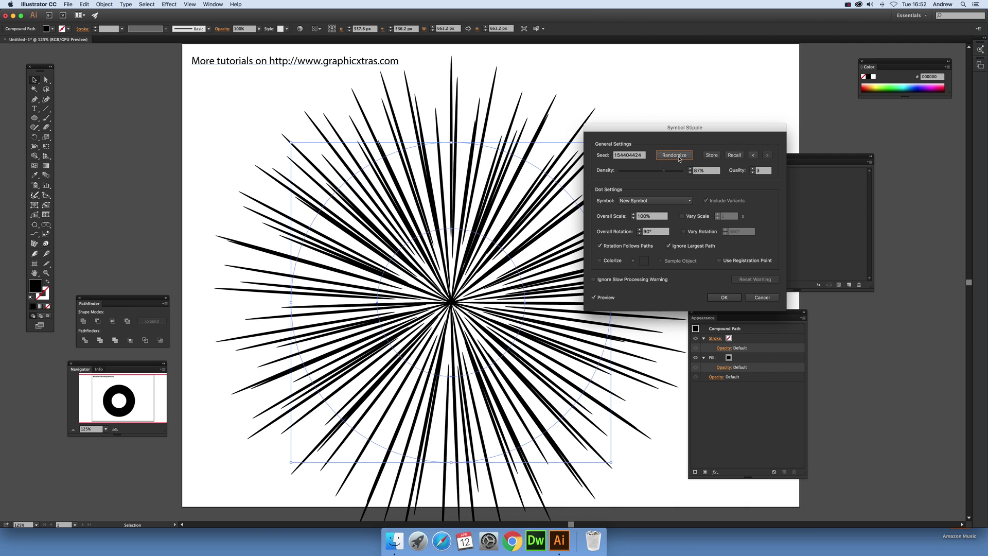
left_click(679, 157)
left_click(680, 158)
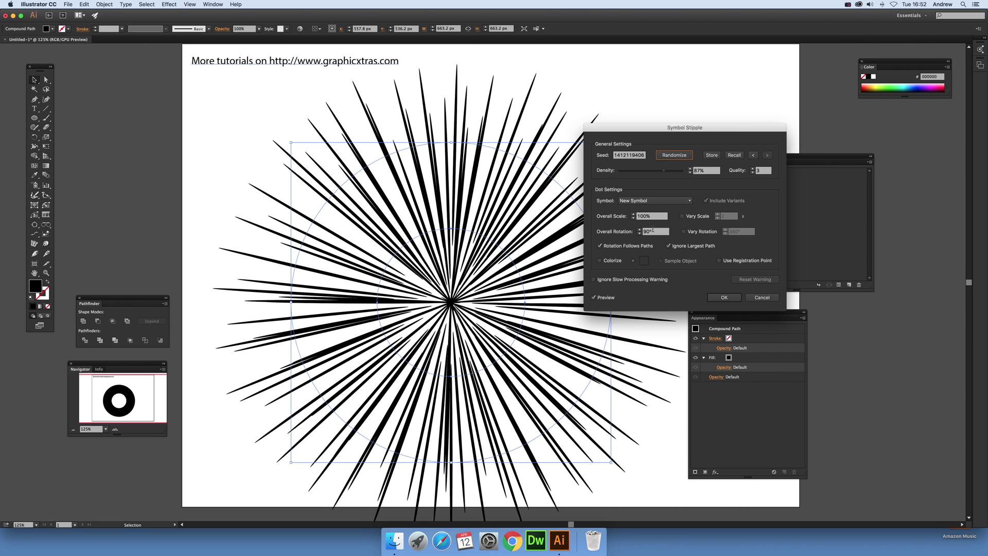
Set the spikes' overall scale to 30%.
double_click(647, 215)
type("50")
key("Tab")
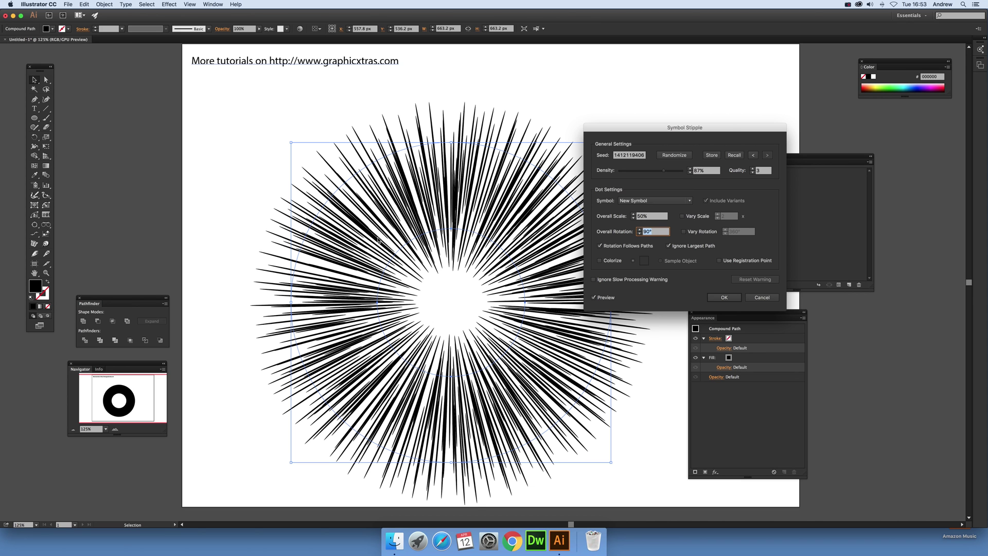
key("shift+Tab")
type("3")
key("Tab")
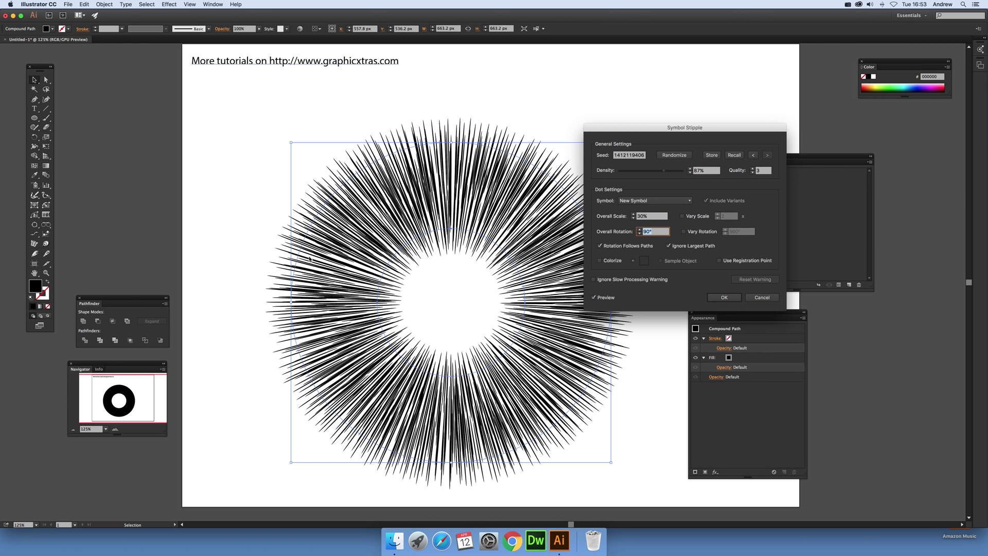
Set the stipple density to 30% and apply the effect.
left_click(713, 171)
type("150")
key("Tab")
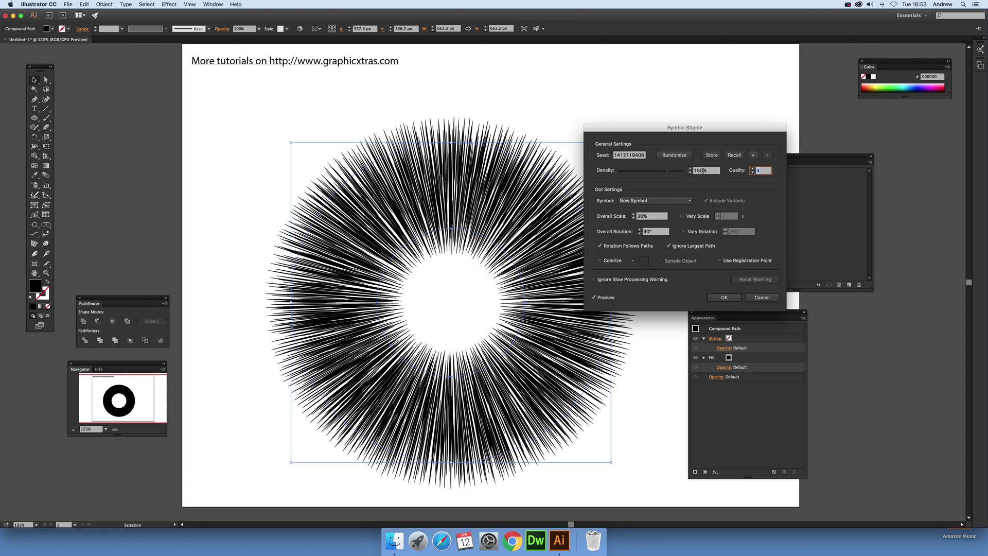
double_click(703, 171)
type("30")
key("Tab")
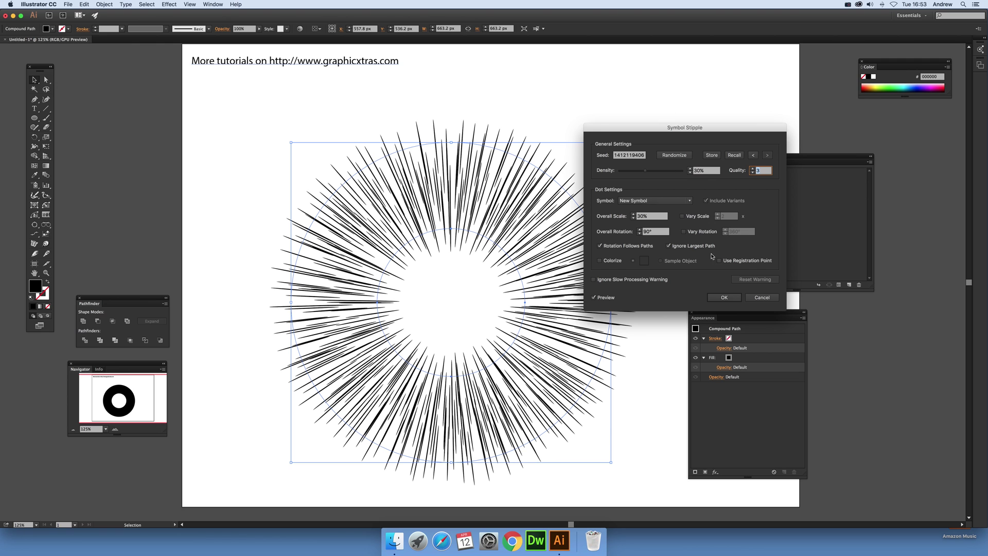
left_click(726, 299)
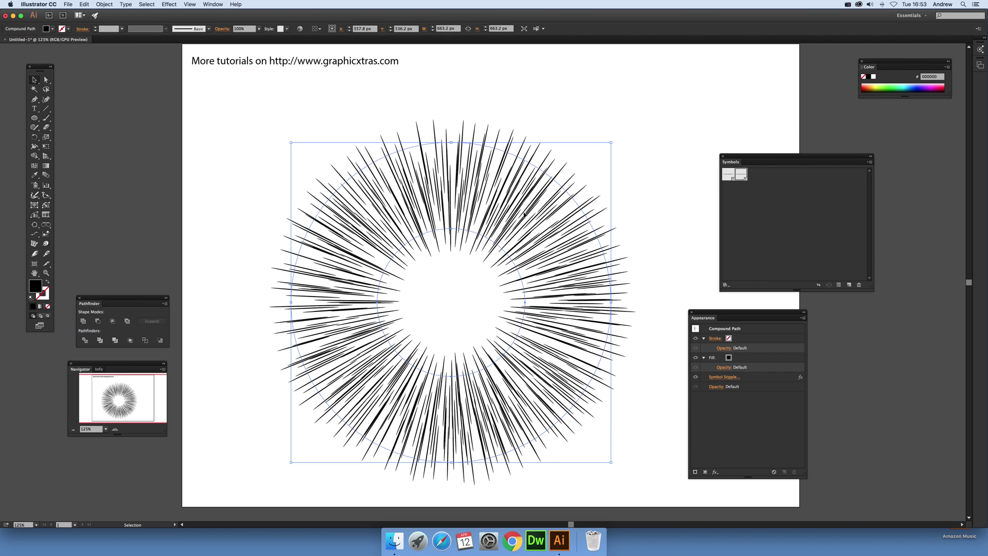
Apply Expand Appearance and Expand to the stippled ring, then merge the spike paths.
left_click(105, 5)
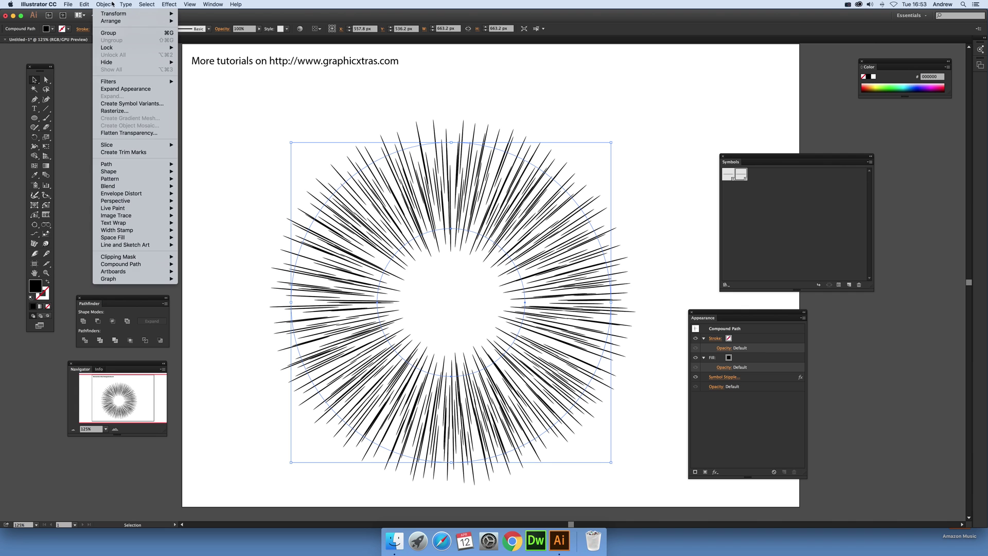
left_click(127, 89)
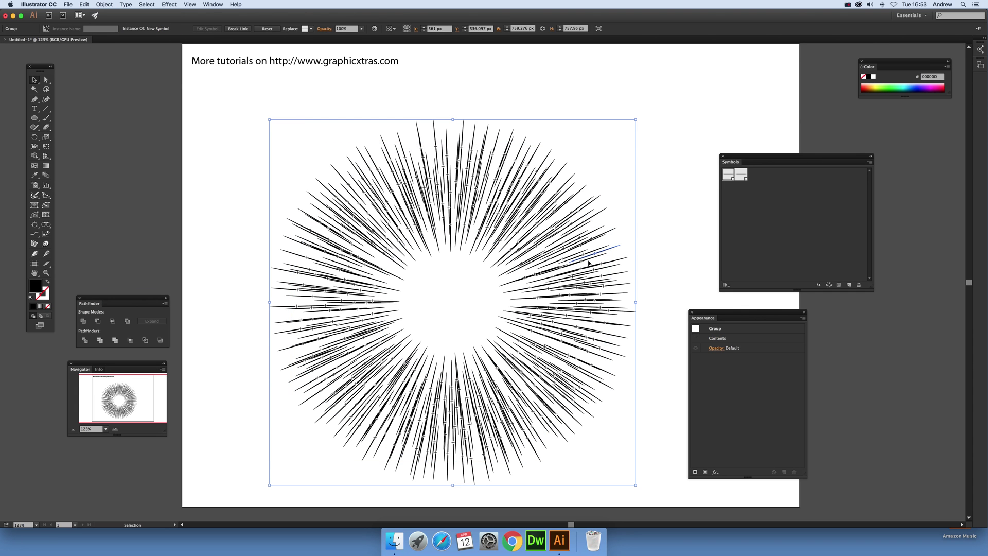
left_click(104, 5)
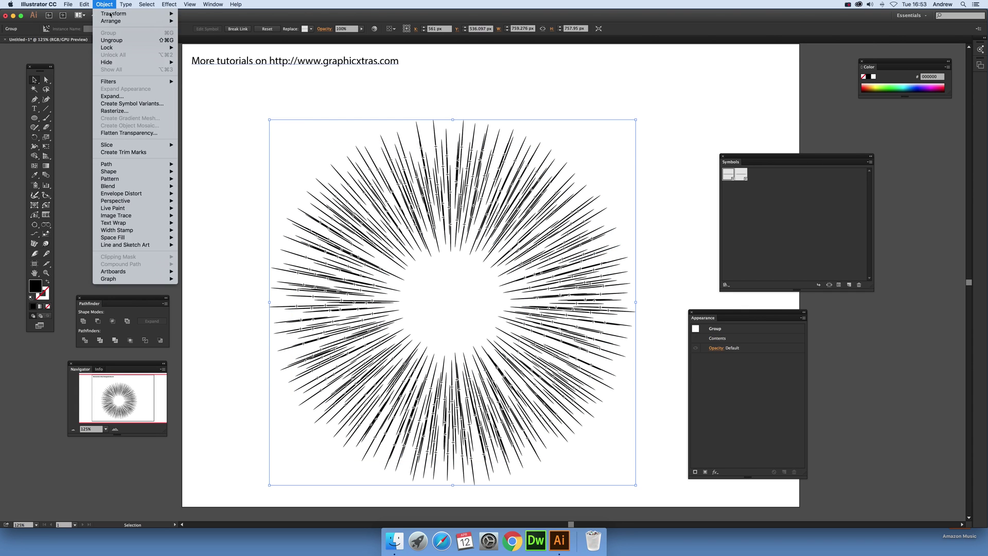
left_click(111, 96)
left_click(516, 325)
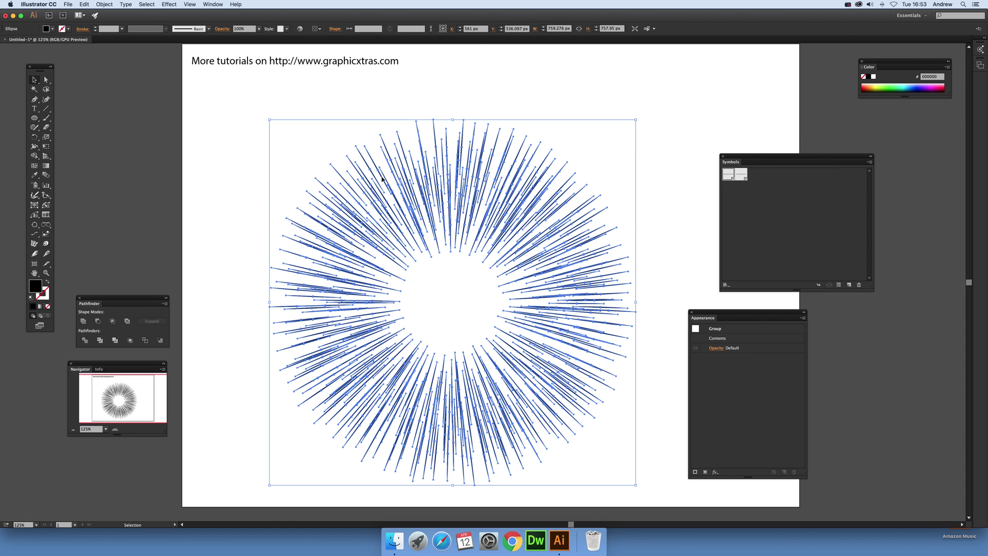
left_click(84, 322)
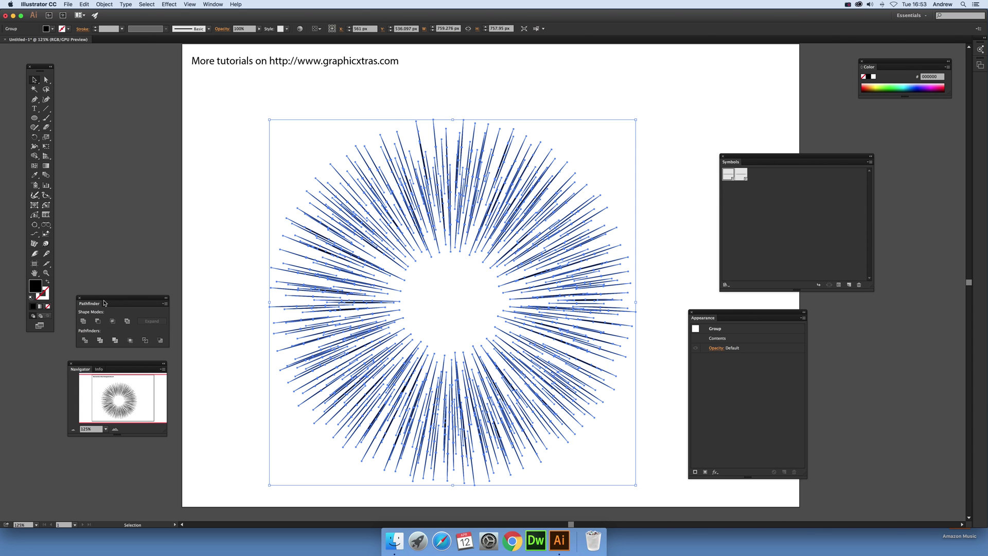
Select the starburst, try an offset duplicate toward the lower right, then undo it.
left_click(248, 172)
left_click(377, 227)
left_click_drag(396, 238, 471, 241)
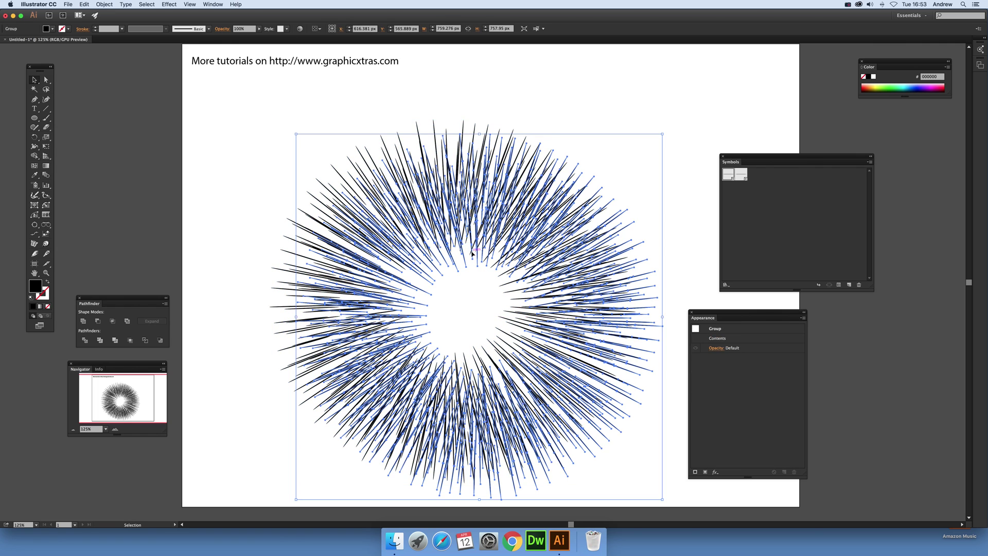
key("super+z")
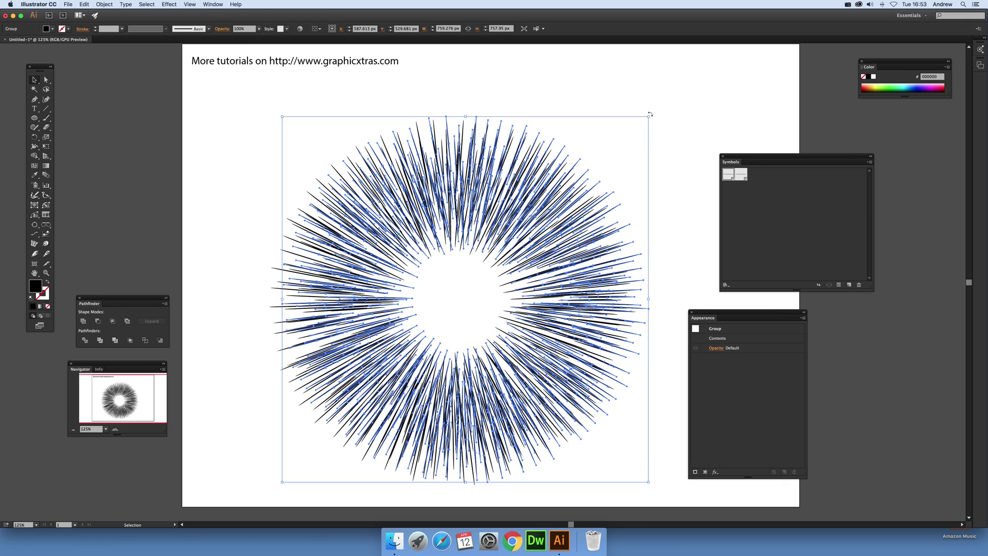
Rotate a copy of the starburst, move it over the original, and align both horizontally.
left_click_drag(650, 114, 671, 155)
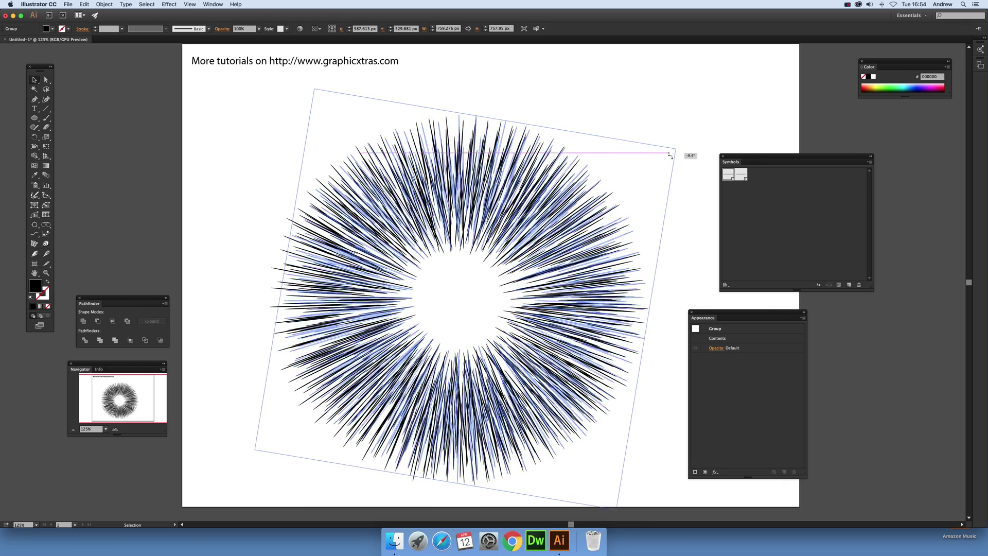
mouse_move(671, 156)
left_mouse_down()
mouse_move(687, 164)
mouse_move(614, 206)
left_mouse_up()
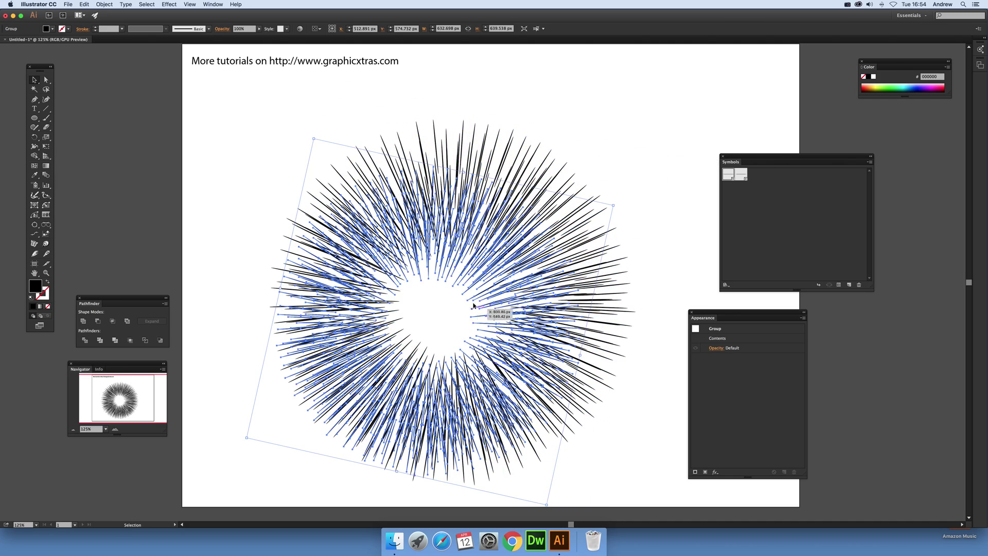
left_click_drag(473, 306, 498, 292)
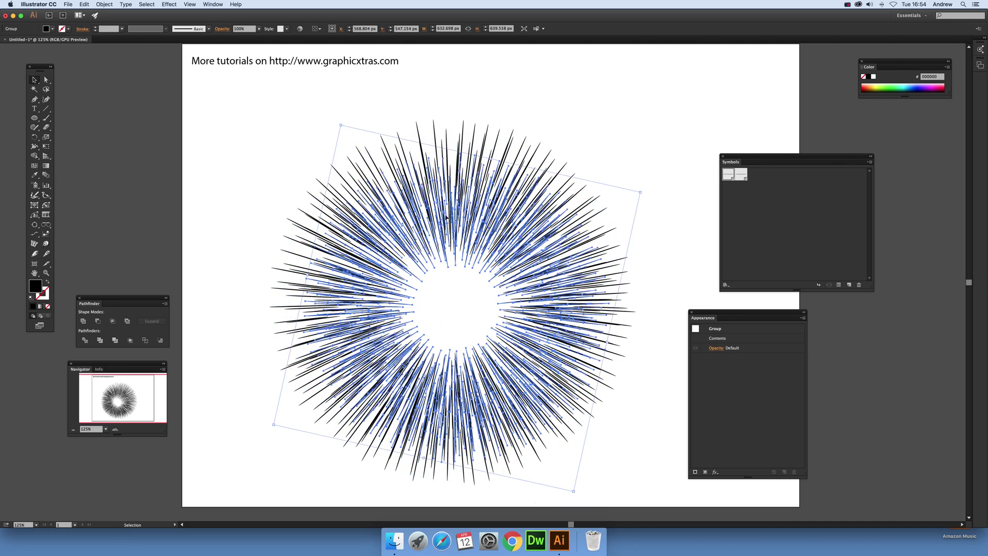
key("super+a")
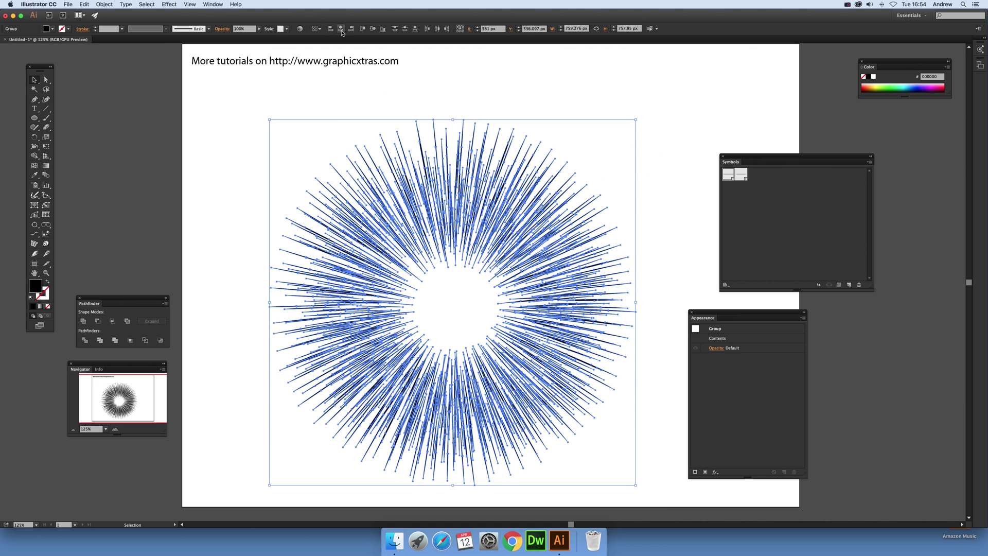
left_click(342, 29)
Centre the copies vertically, then unite all the overlapping spikes into one shape.
left_click(375, 28)
left_click(227, 130)
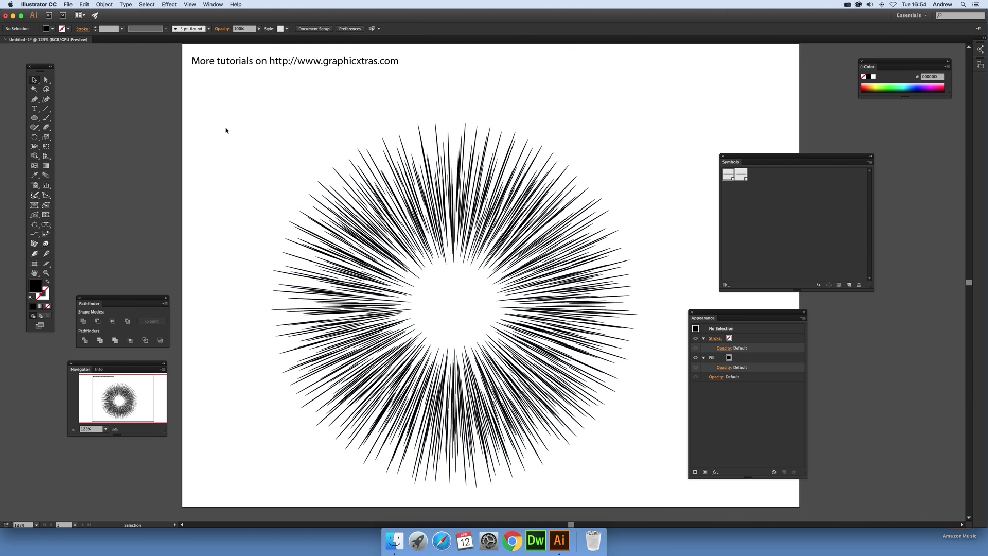
left_click_drag(240, 135, 586, 393)
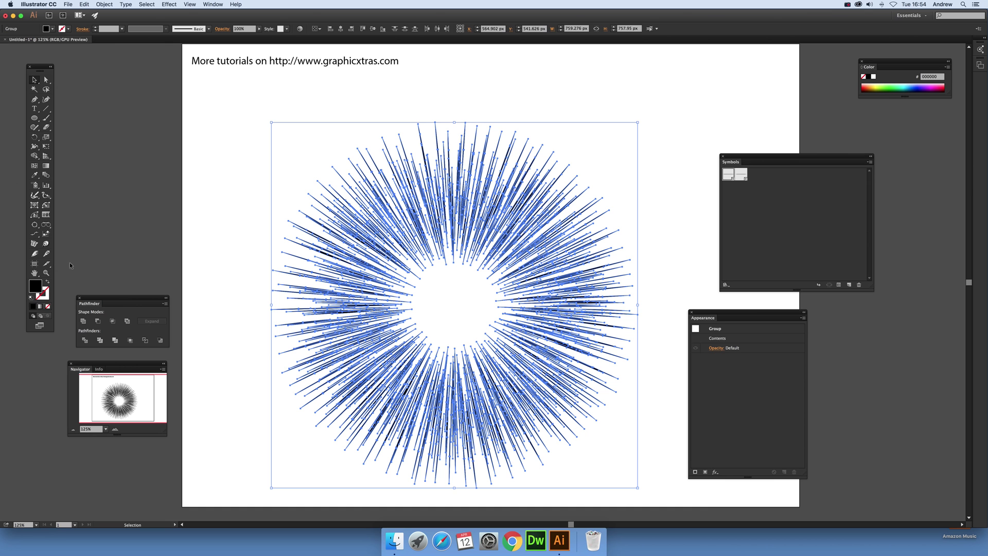
left_click(85, 322)
Reselect the merged starburst briefly, then deselect it to check the dense black ring.
left_click(258, 204)
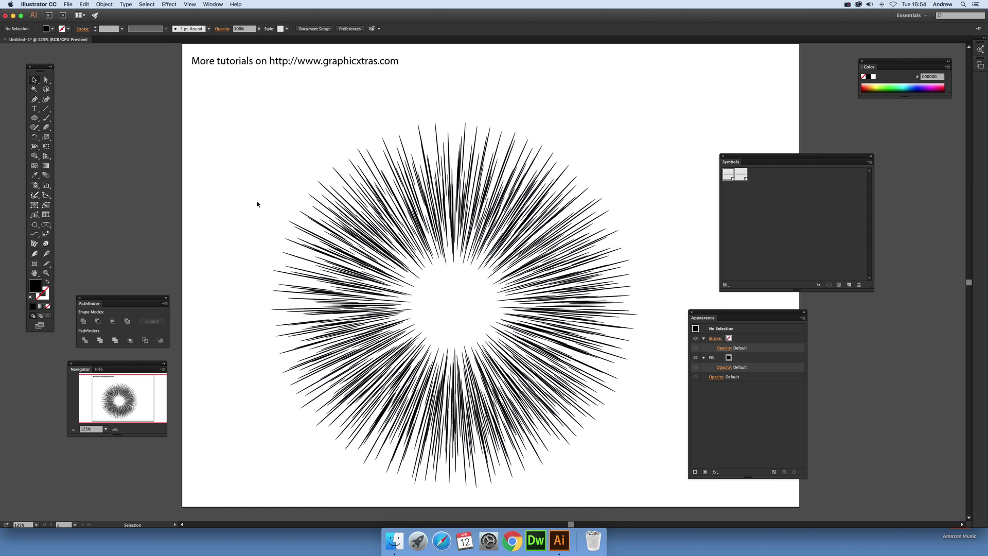
left_click_drag(258, 205, 395, 382)
left_click(262, 310)
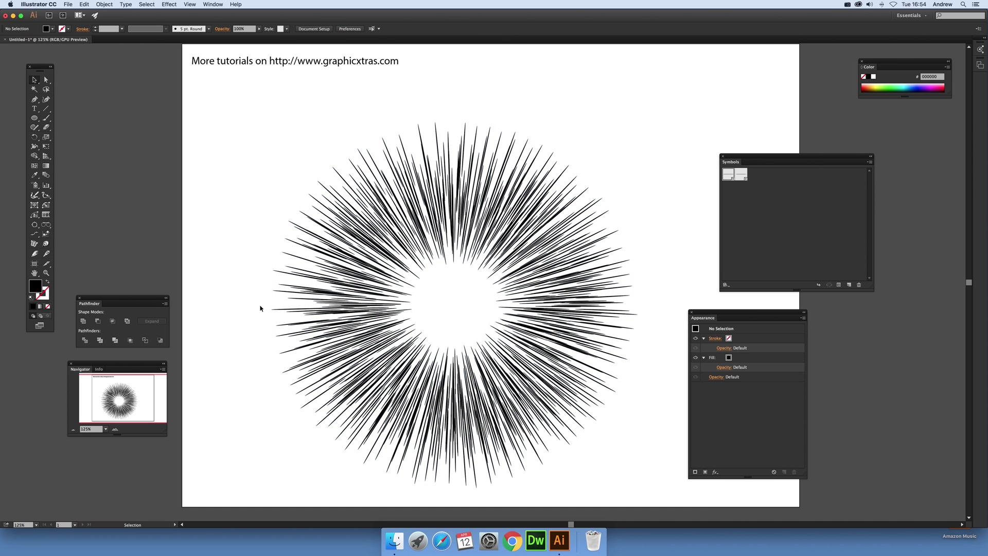